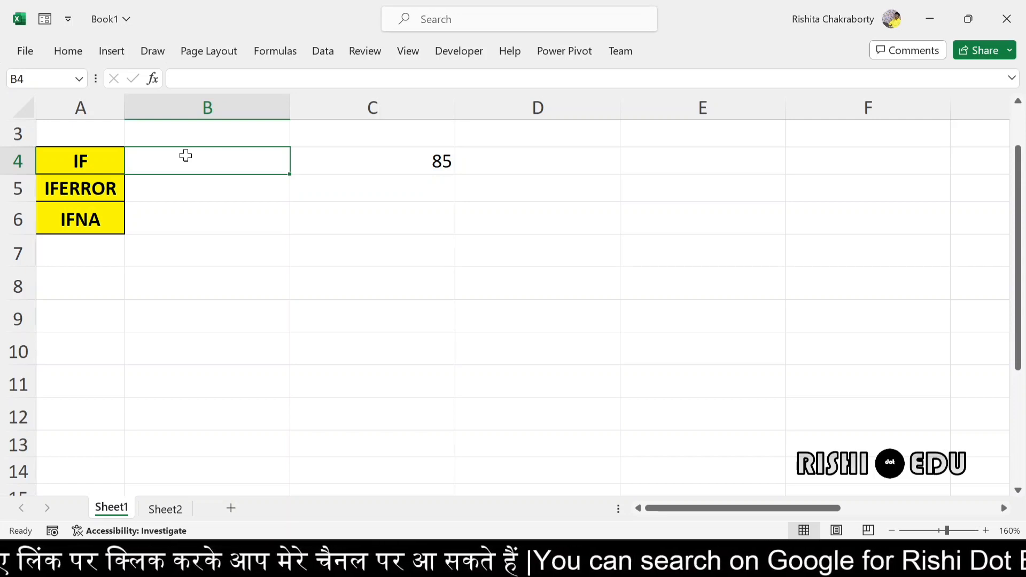
- Enter the formula =IF(C4=85,"YES","NO") in cell B4 beside the IF label
{"action": "type", "text": "="}
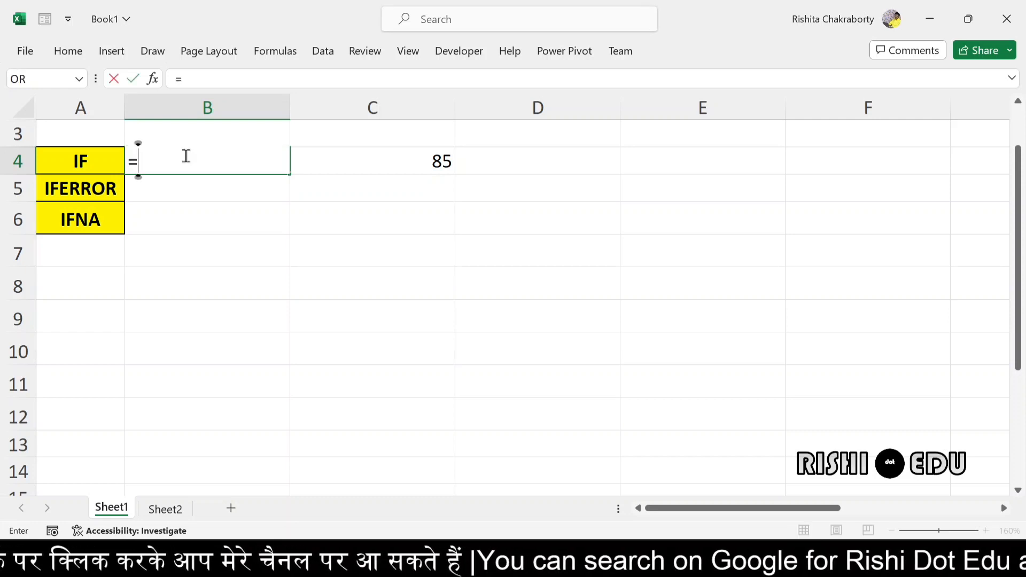
{"action": "type", "text": "I"}
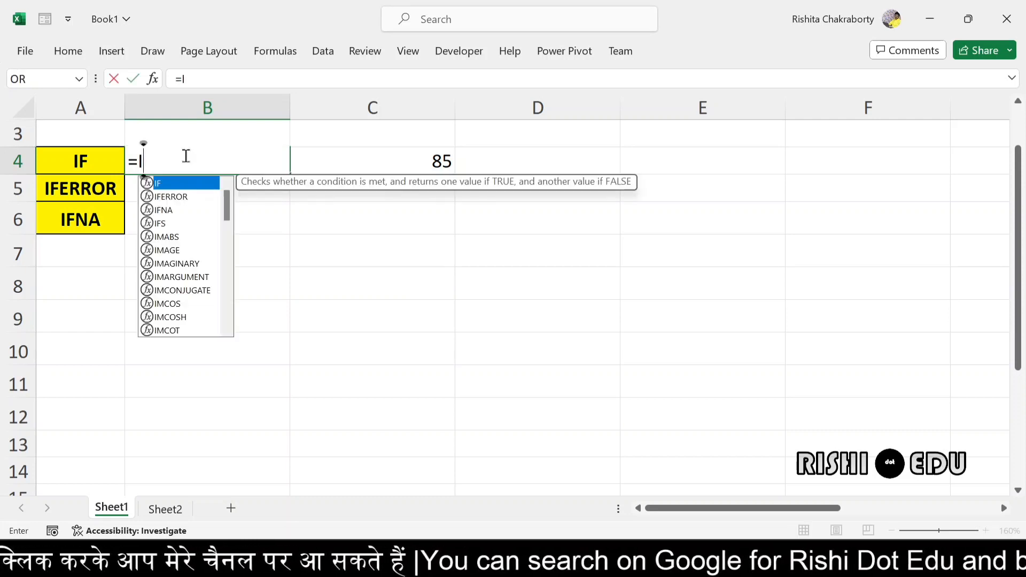
{"action": "type", "text": "F("}
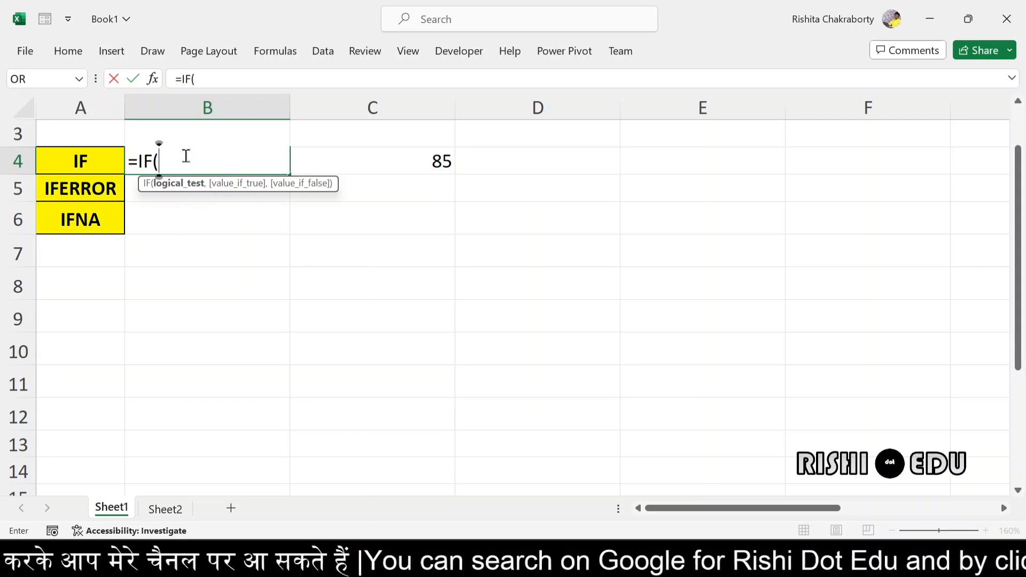
{"action": "left_click", "coordinate": [382, 163]}
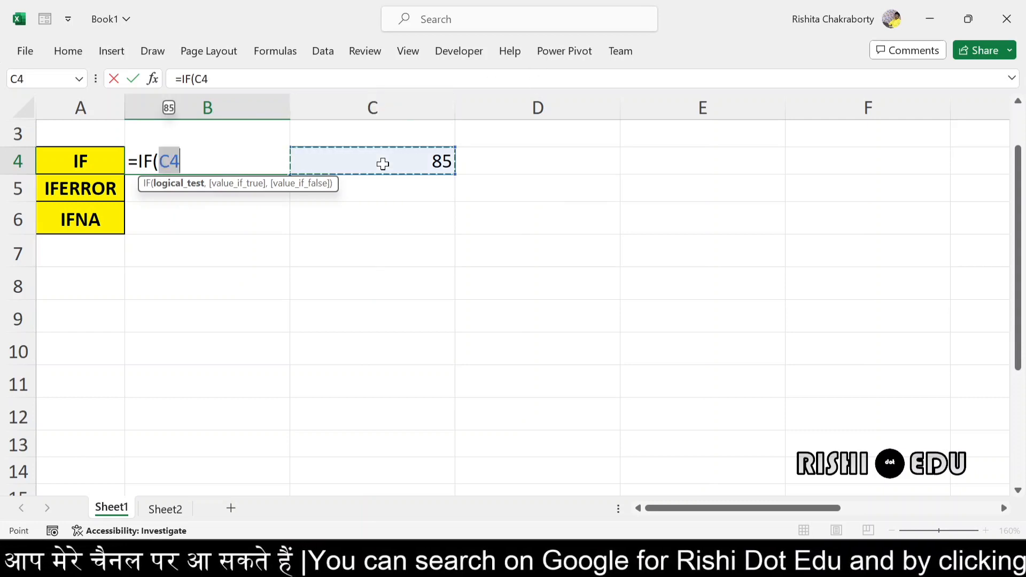
{"action": "type", "text": "="}
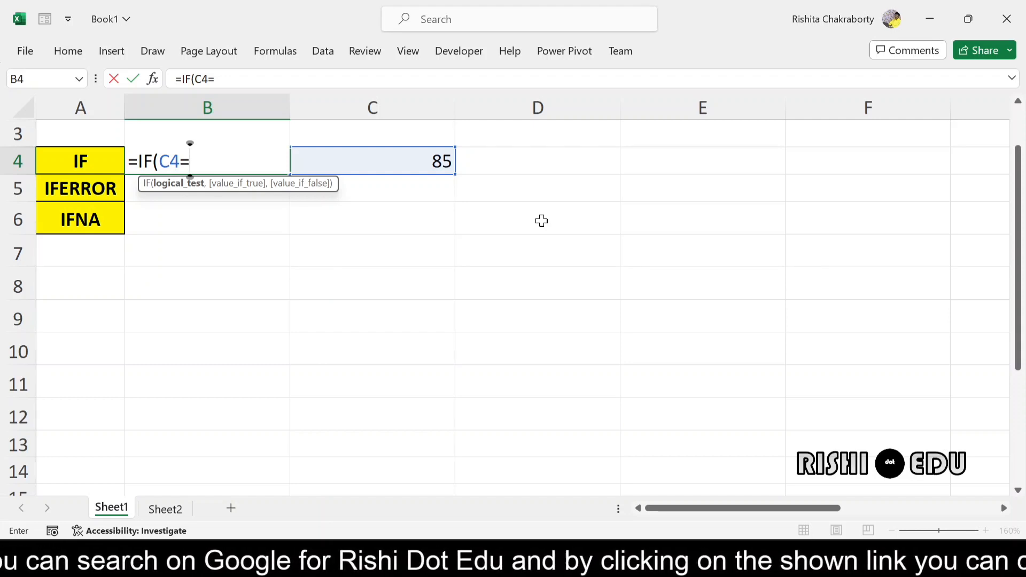
{"action": "type", "text": "85"}
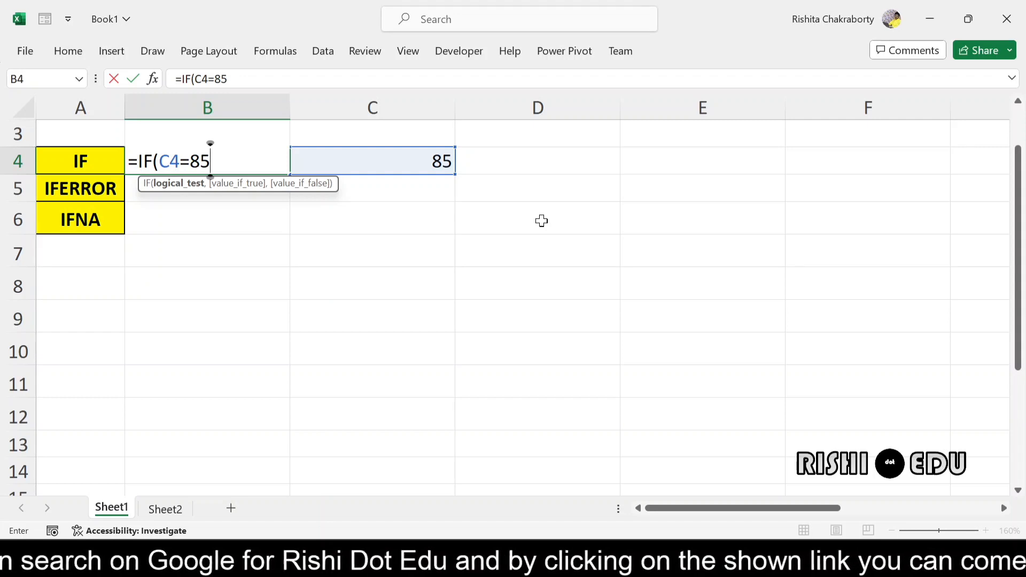
{"action": "type", "text": ","}
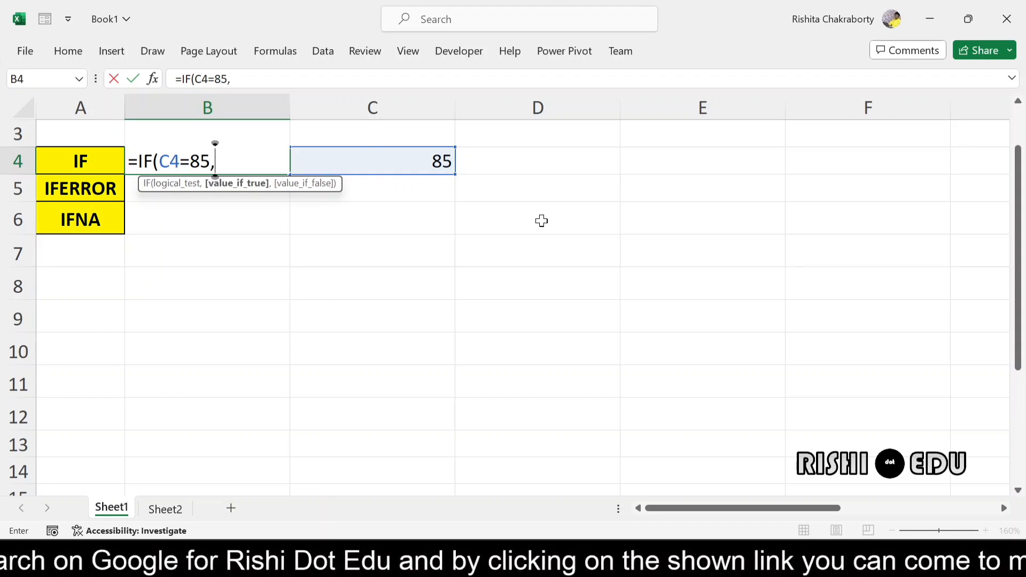
{"action": "type", "text": "\""}
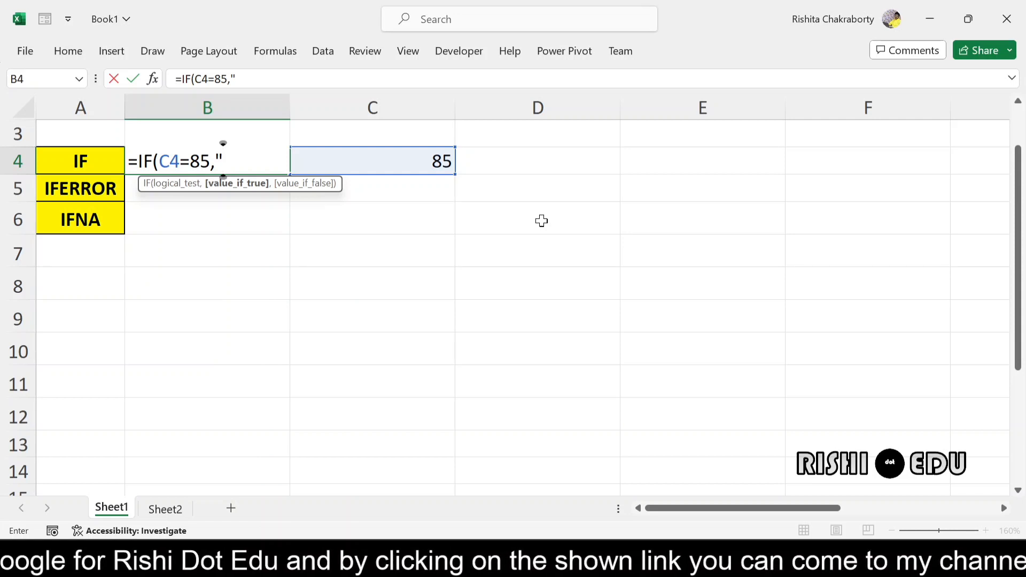
{"action": "type", "text": "YES"}
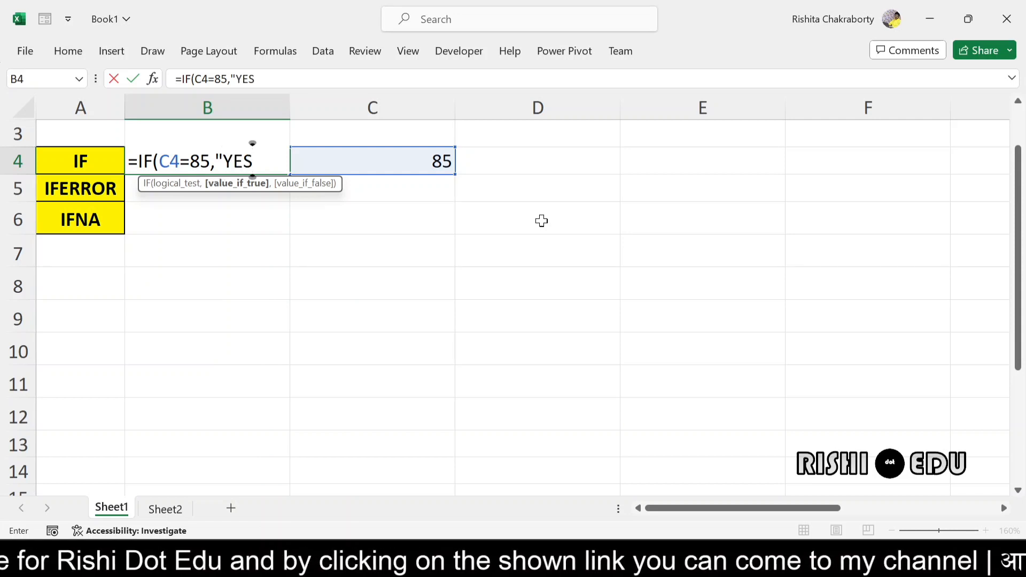
{"action": "type", "text": "\","}
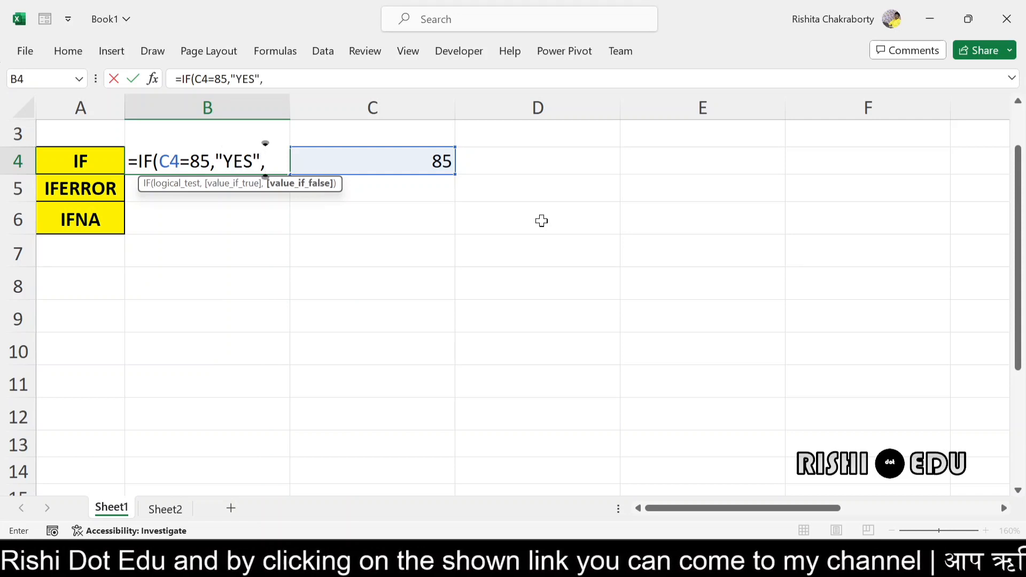
{"action": "type", "text": "\"N"}
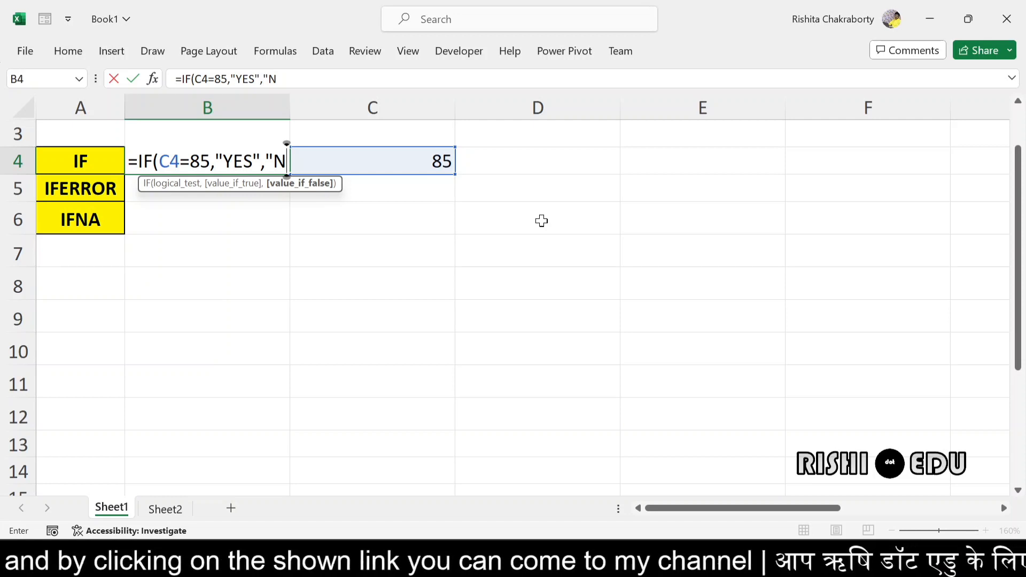
{"action": "type", "text": "O"}
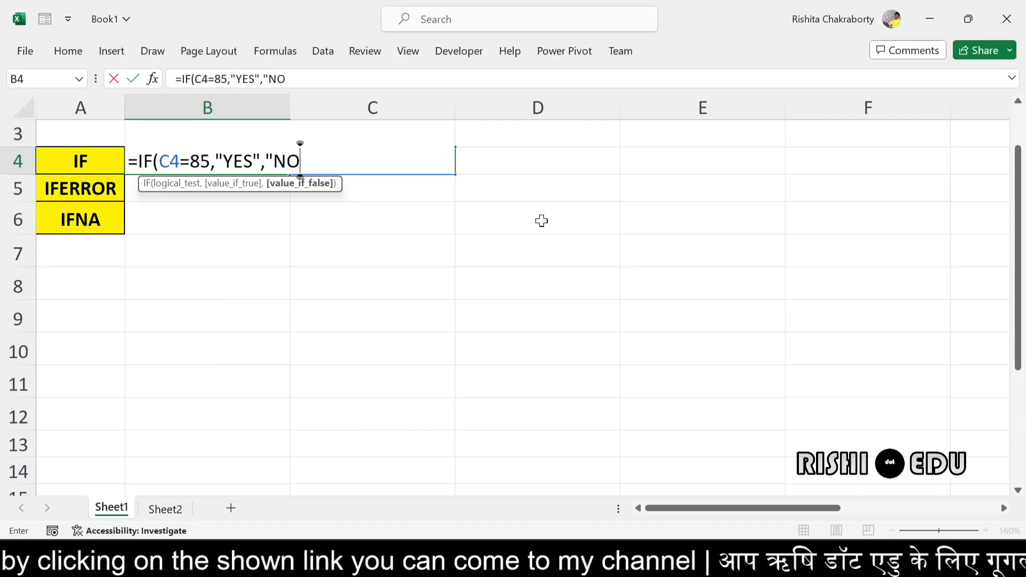
{"action": "type", "text": "\""}
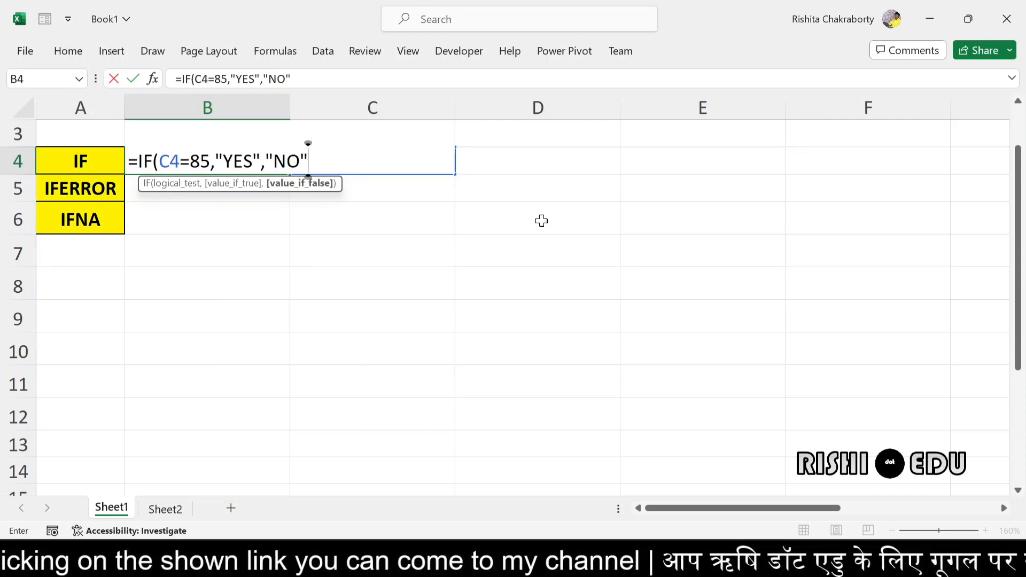
{"action": "type", "text": ")"}
{"action": "key", "text": "Return"}
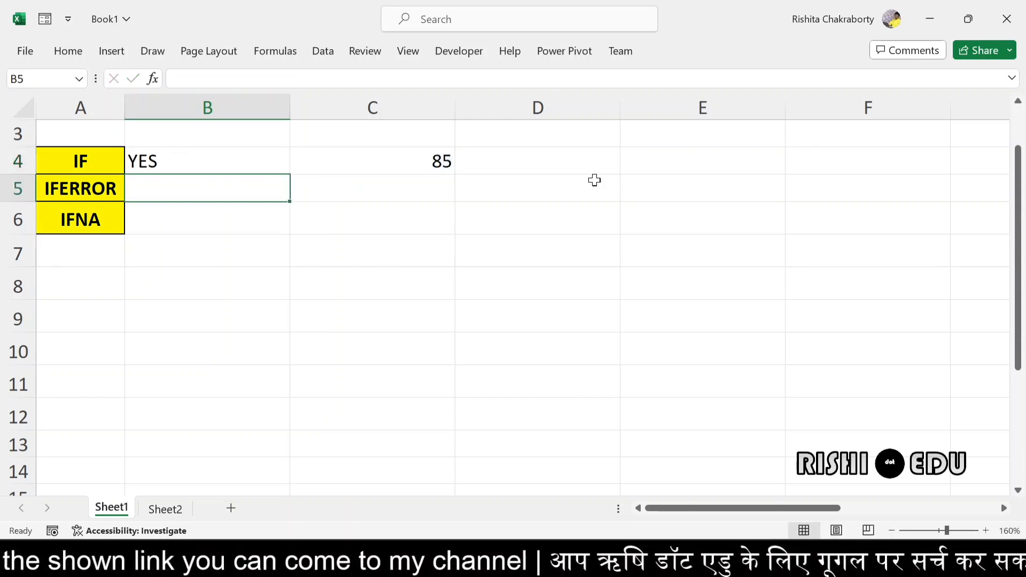
- Replace the value in cell C4 with 70 to test the IF formula's other outcome
{"action": "left_click", "coordinate": [447, 161]}
{"action": "key", "text": "Delete"}
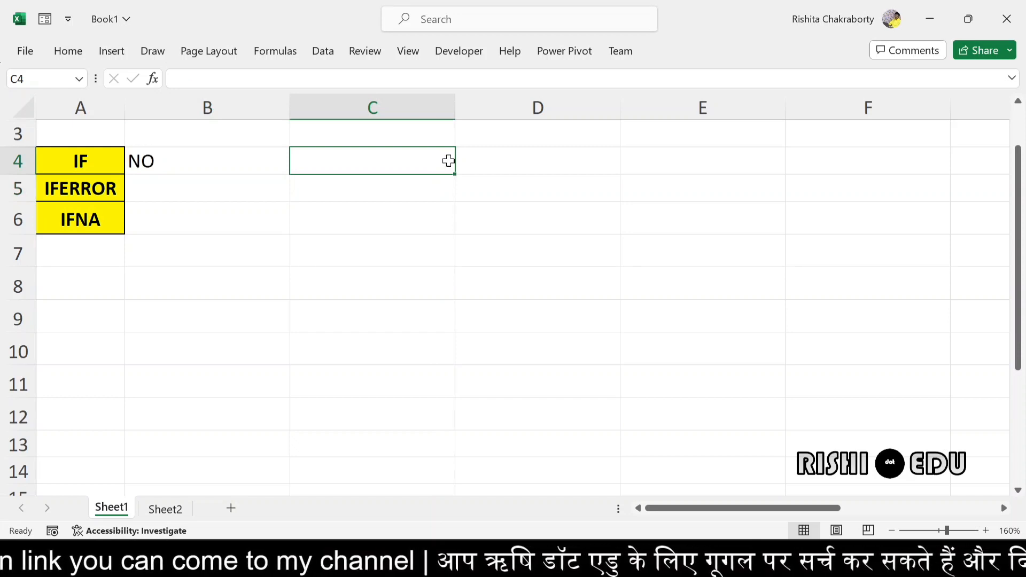
{"action": "type", "text": "70"}
{"action": "key", "text": "Return"}
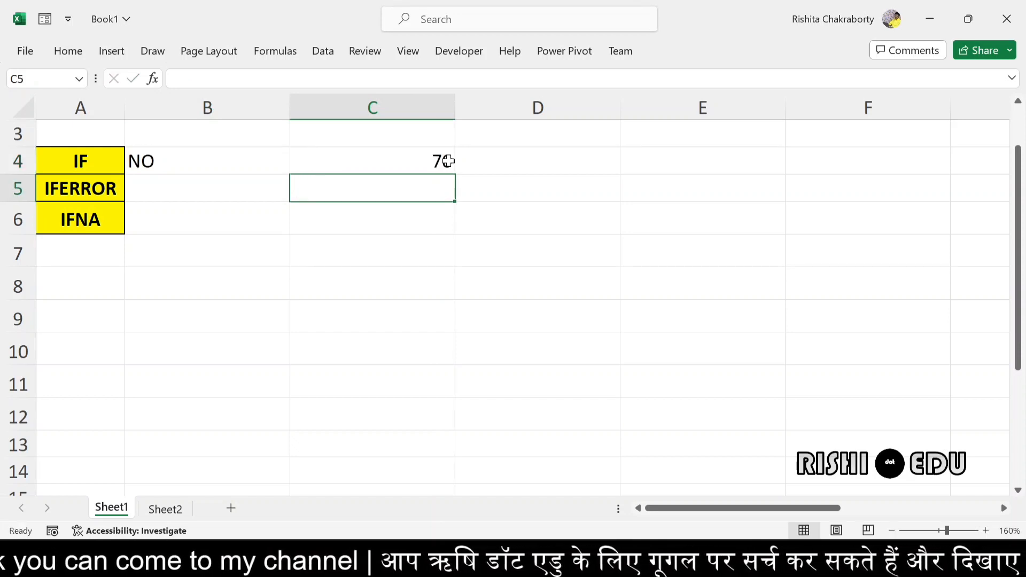
{"action": "left_click", "coordinate": [447, 161]}
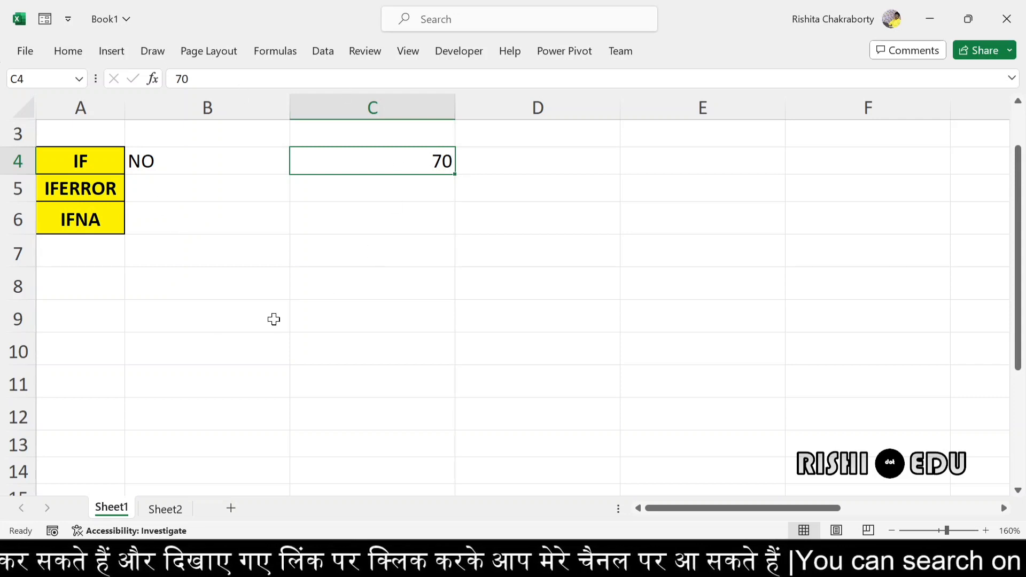
- On Sheet2, enter 40 as the first number in C3 and 20 as the second number in C5
{"action": "left_click", "coordinate": [161, 509]}
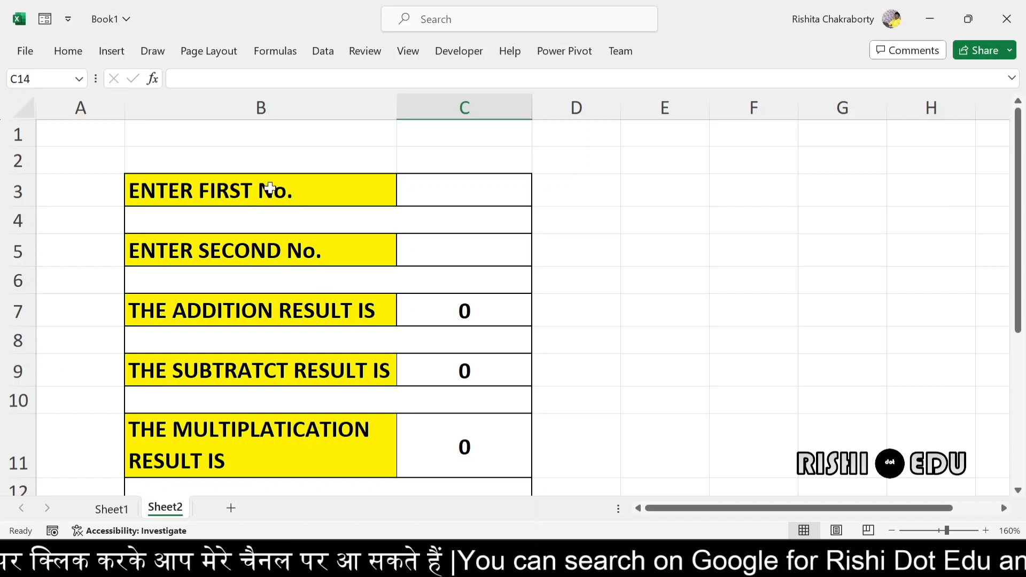
{"action": "left_click", "coordinate": [441, 196]}
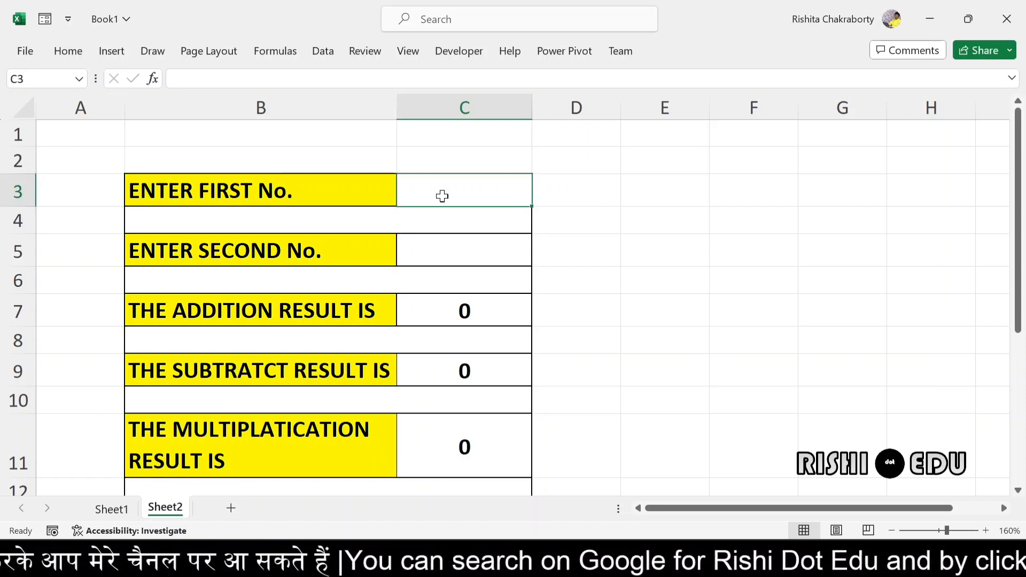
{"action": "type", "text": "40"}
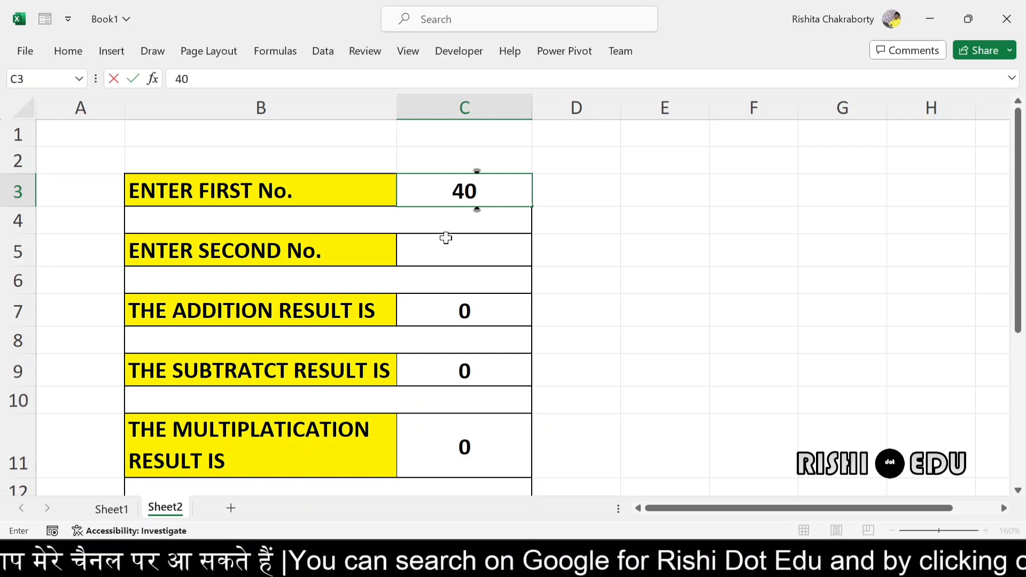
{"action": "left_click", "coordinate": [460, 249]}
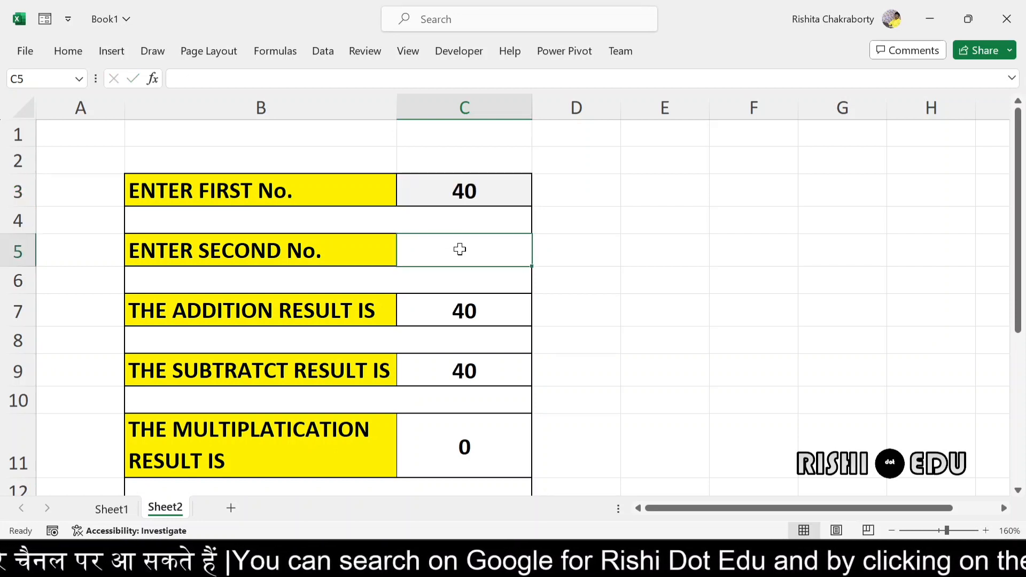
{"action": "type", "text": "20"}
{"action": "key", "text": "Return"}
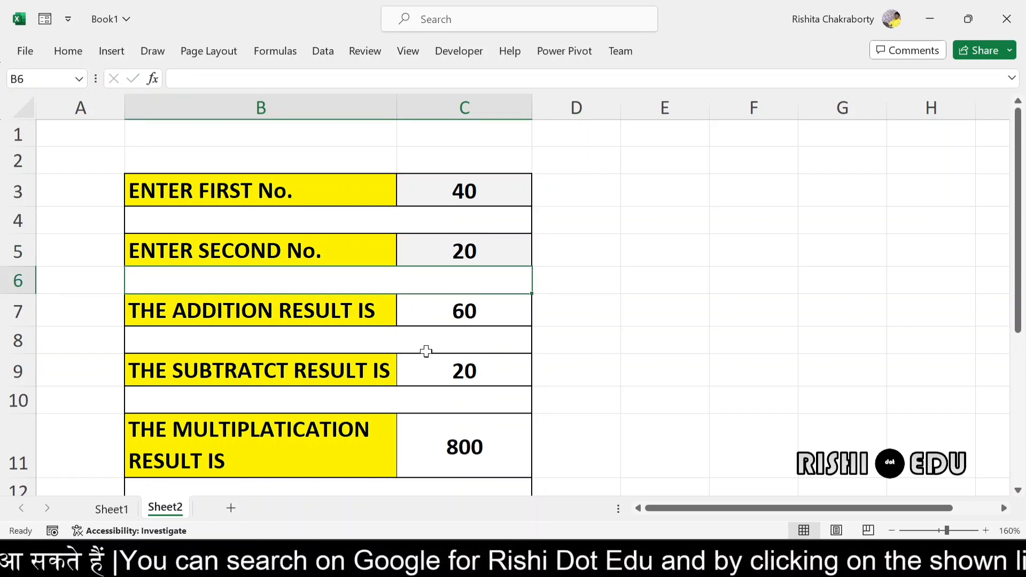
- Examine the formulas behind the addition, subtraction and division results in C7, C9 and C13 without altering them
{"action": "double_click", "coordinate": [488, 309]}
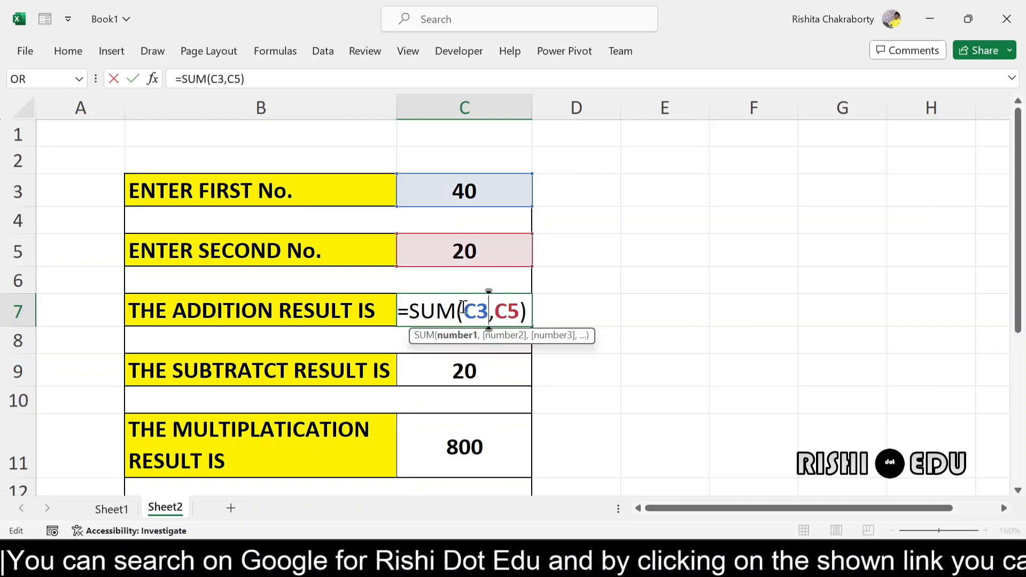
{"action": "left_click", "coordinate": [528, 315]}
{"action": "key", "text": "Return"}
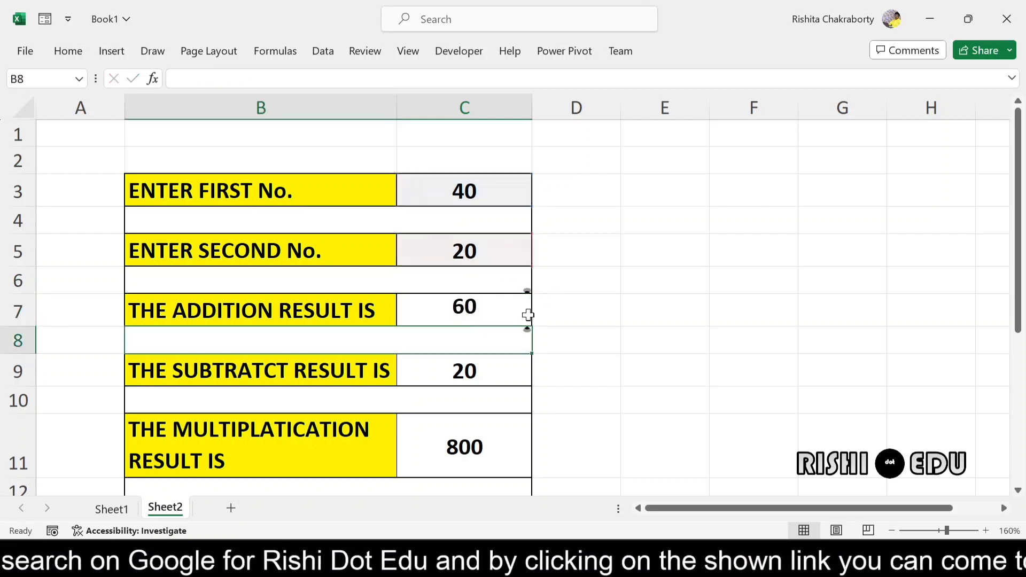
{"action": "double_click", "coordinate": [488, 372]}
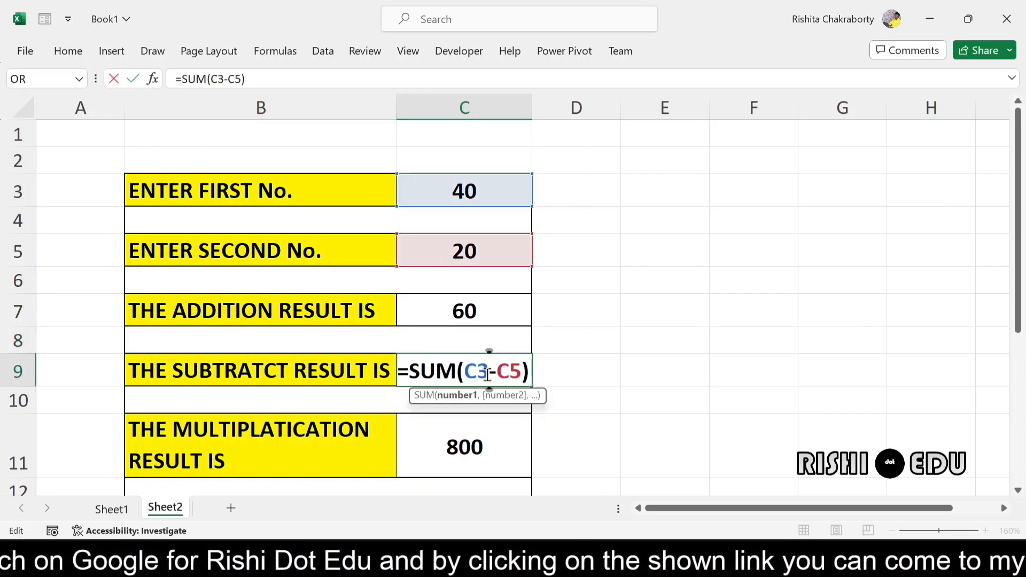
{"action": "left_click", "coordinate": [528, 372]}
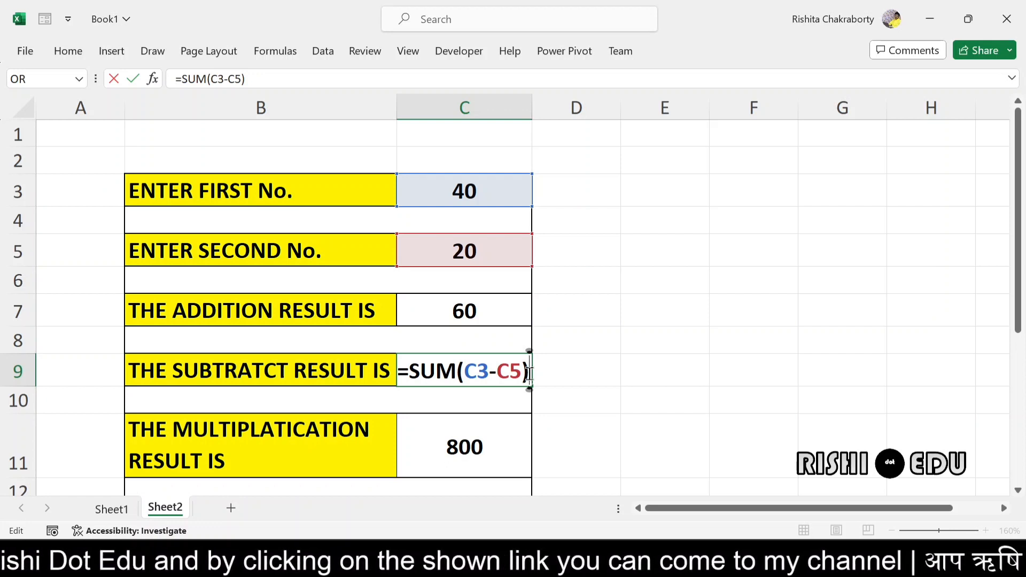
{"action": "key", "text": "Return"}
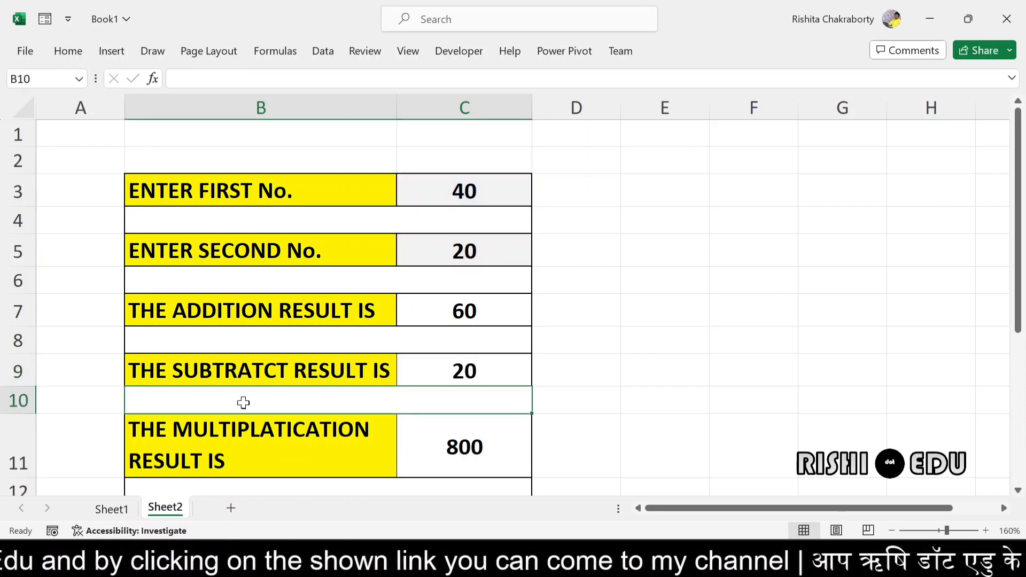
{"action": "left_click_drag", "start_coordinate": [1024, 317], "coordinate": [770, 408]}
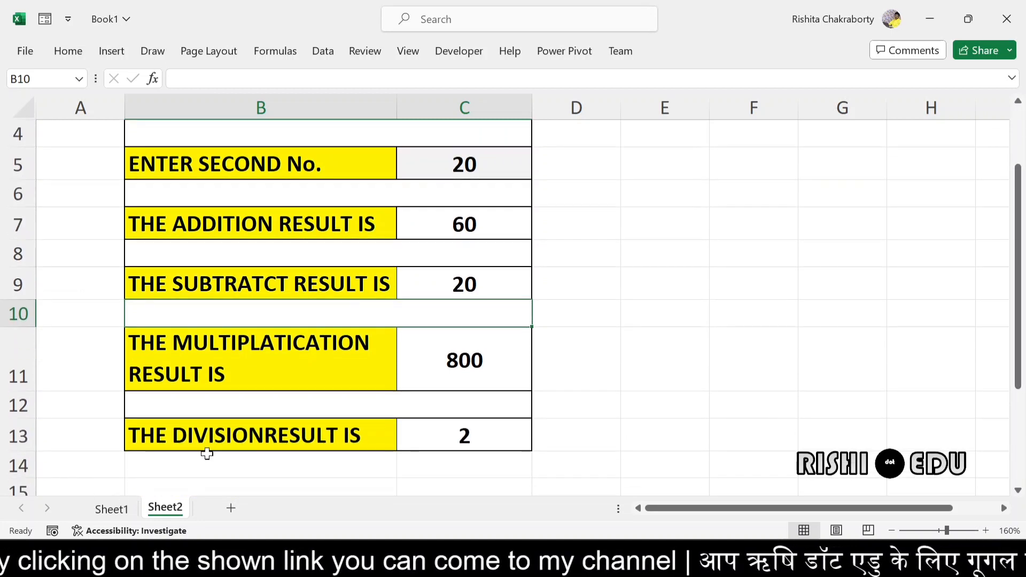
{"action": "left_click", "coordinate": [491, 441]}
{"action": "double_click", "coordinate": [491, 441]}
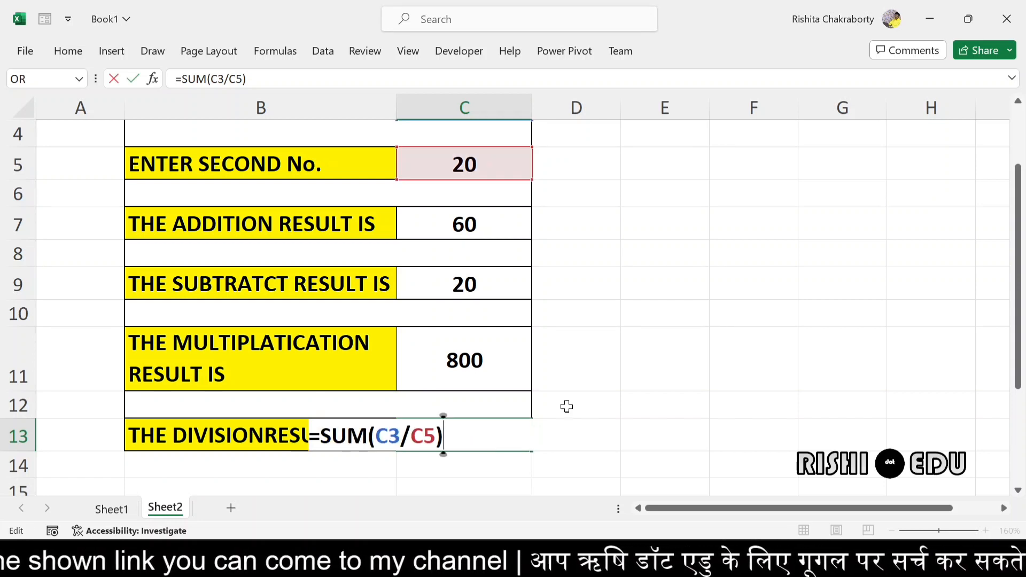
{"action": "key", "text": "Return"}
{"action": "left_click_drag", "start_coordinate": [1018, 301], "coordinate": [1005, 163]}
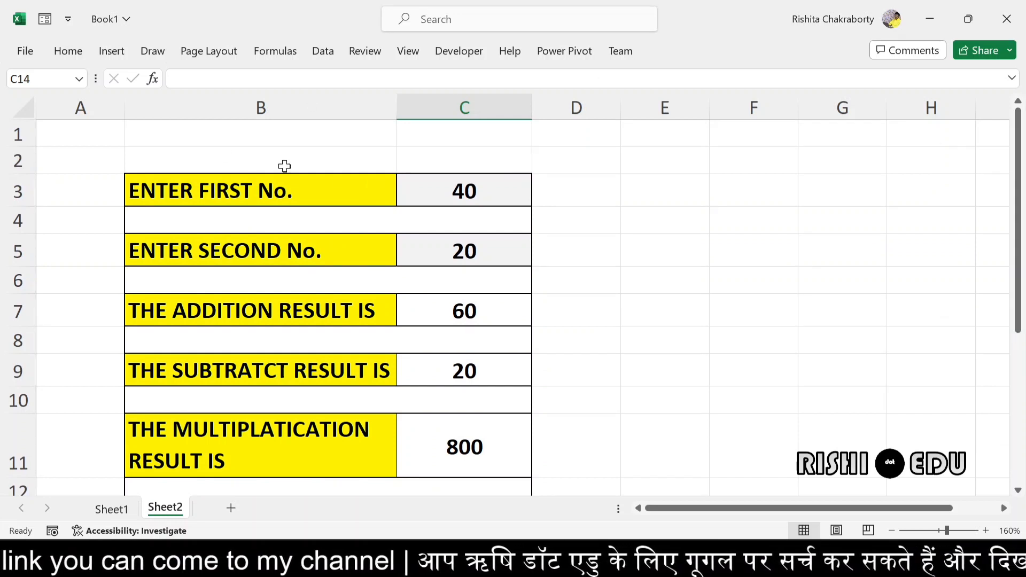
- Replace the second number in cell C5 with 0
{"action": "left_click", "coordinate": [483, 256]}
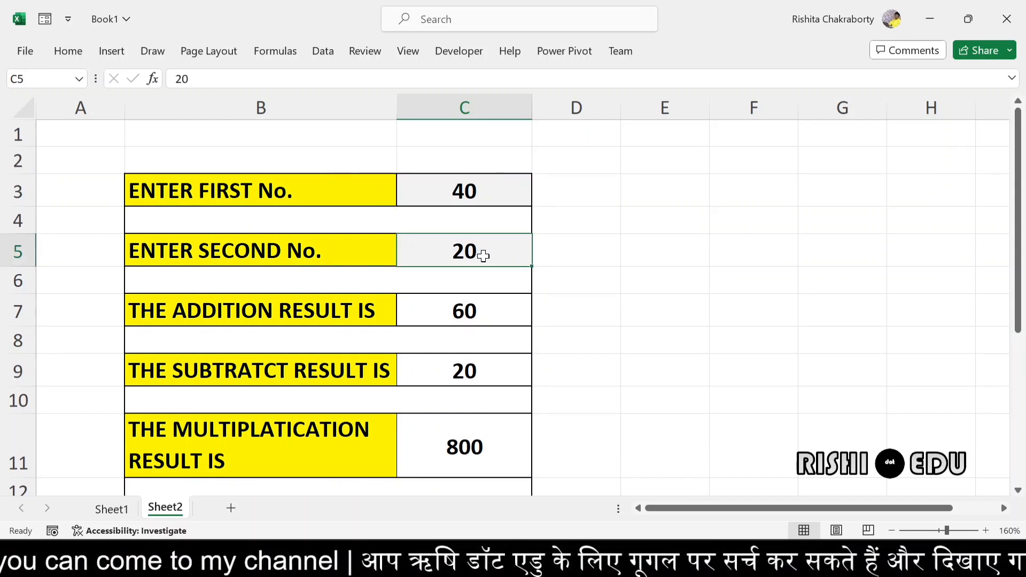
{"action": "key", "text": "Delete"}
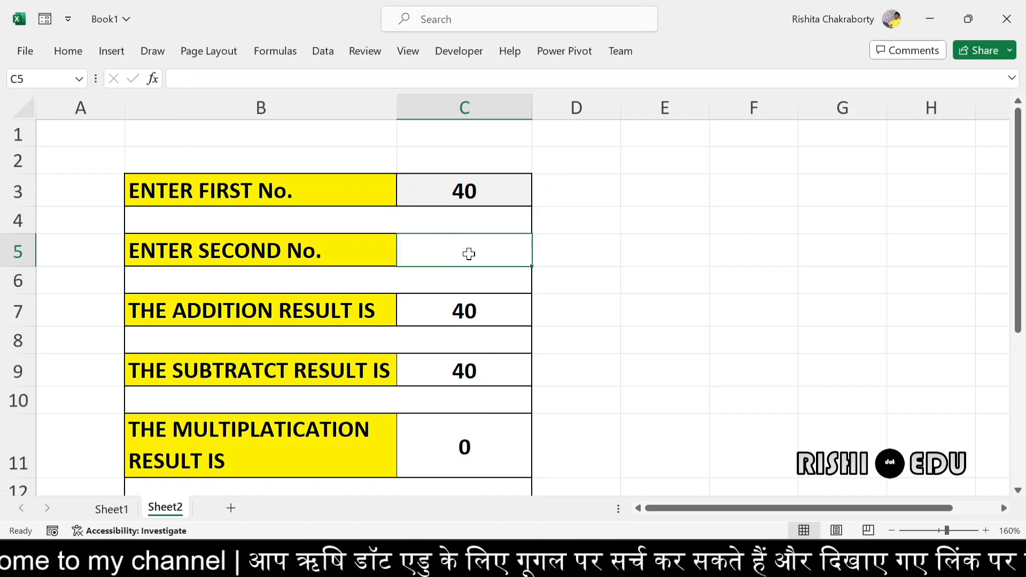
{"action": "type", "text": "0"}
{"action": "key", "text": "Return"}
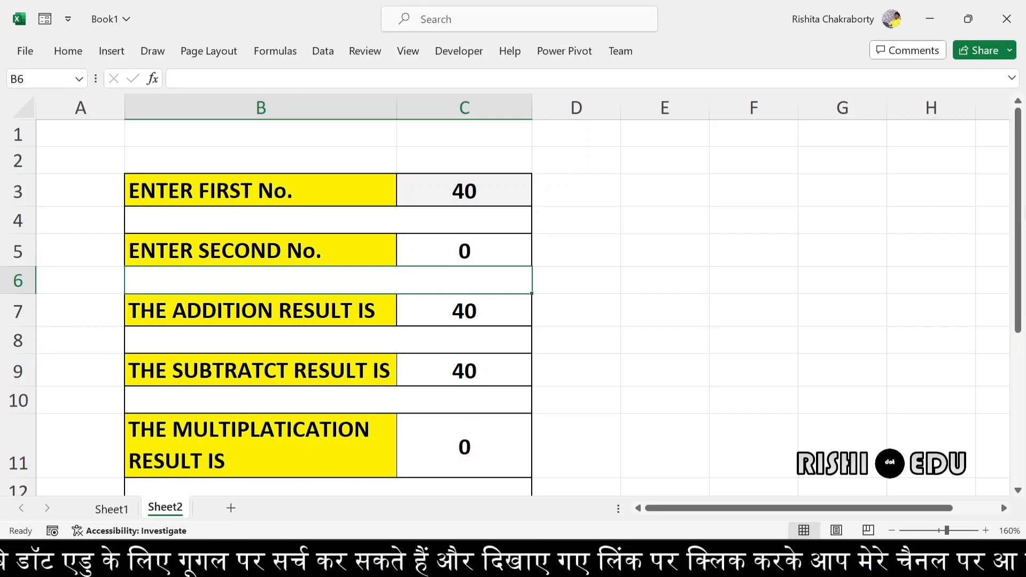
- Wrap the existing division formula =SUM(C3/C5) in cell C13 with the IFERROR function
{"action": "left_click_drag", "start_coordinate": [1021, 230], "coordinate": [1021, 283]}
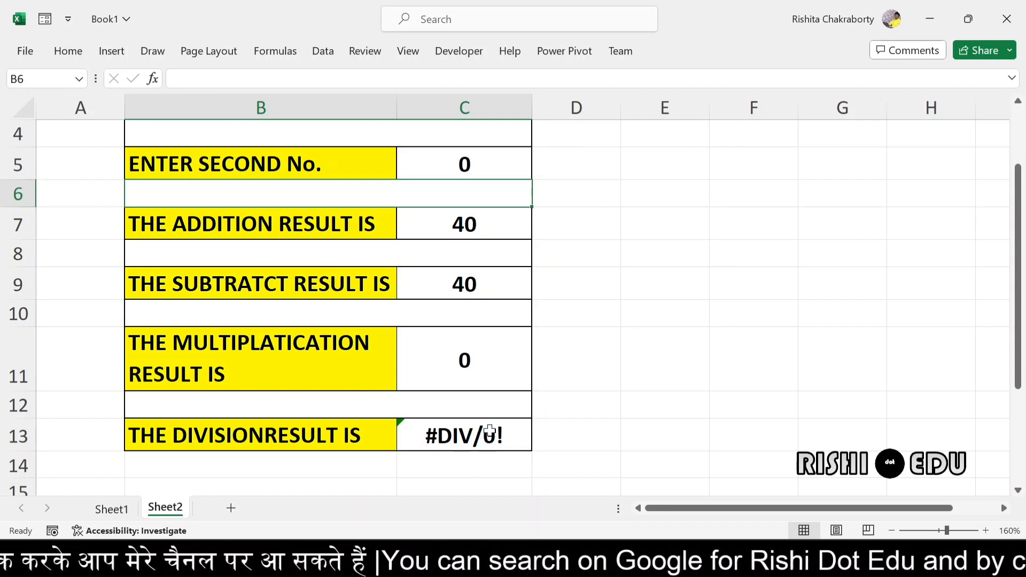
{"action": "left_click", "coordinate": [494, 437]}
{"action": "double_click", "coordinate": [494, 437]}
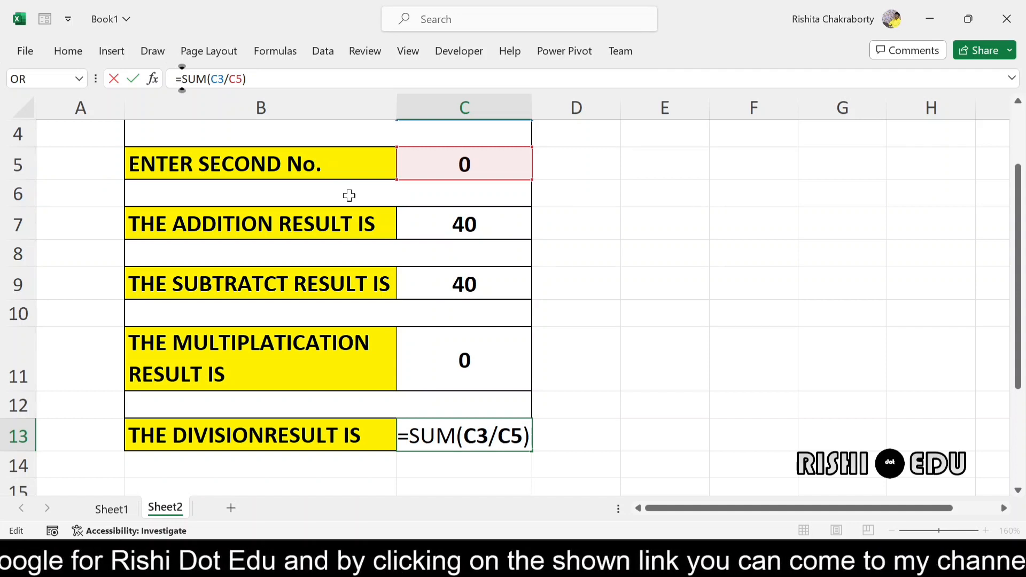
{"action": "type", "text": "IFERR"}
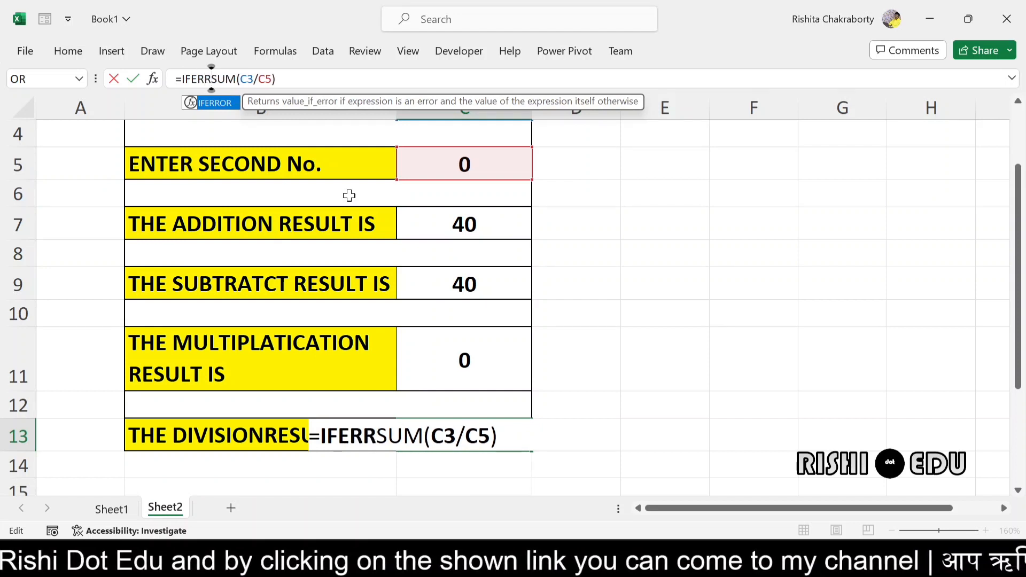
{"action": "type", "text": "O"}
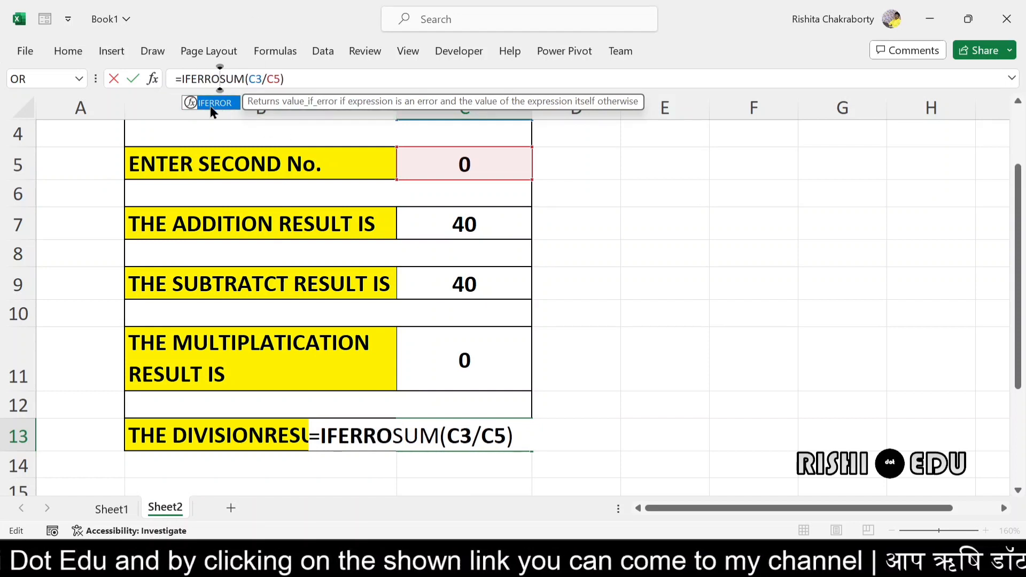
{"action": "double_click", "coordinate": [216, 105]}
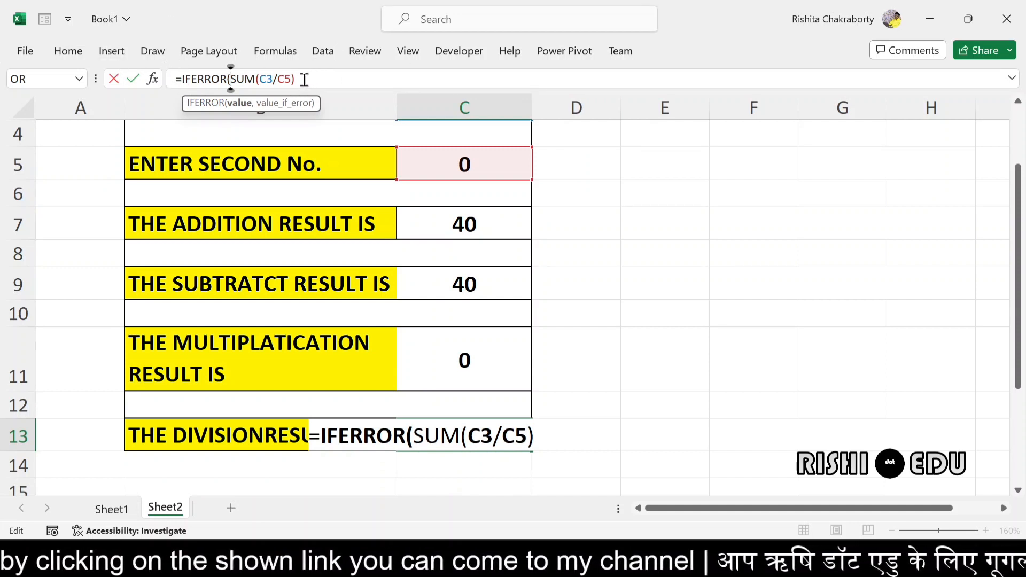
- Complete the IFERROR formula in C13 with "Wrong Entry" as the value returned on error
{"action": "left_click", "coordinate": [304, 79]}
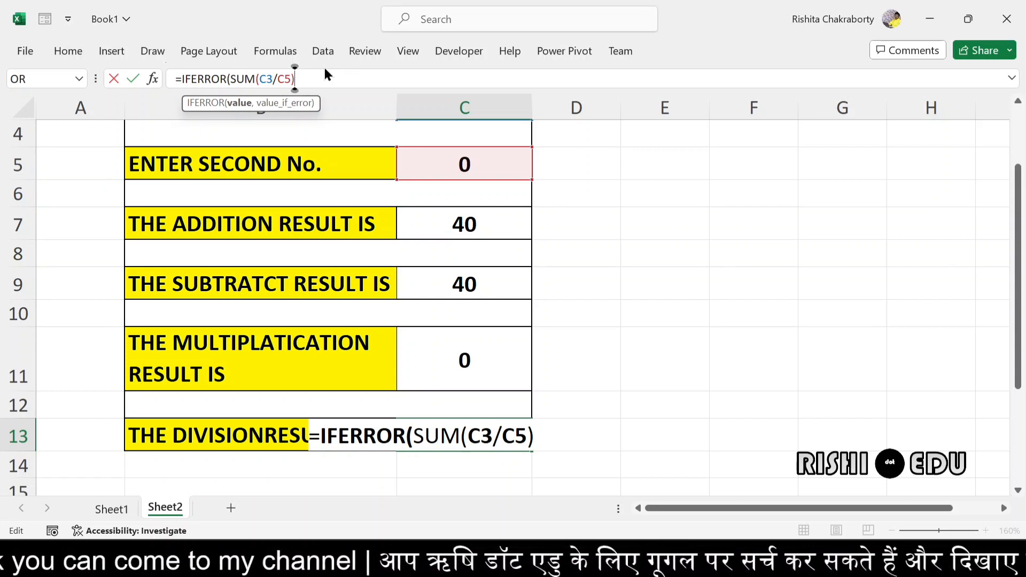
{"action": "type", "text": ","}
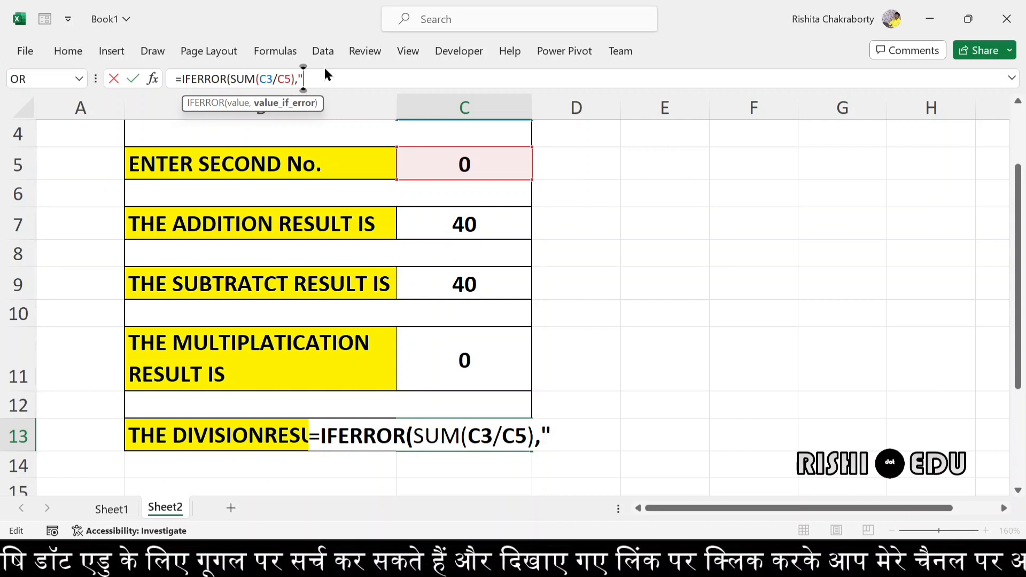
{"action": "type", "text": "W"}
{"action": "key", "text": "Caps_Lock"}
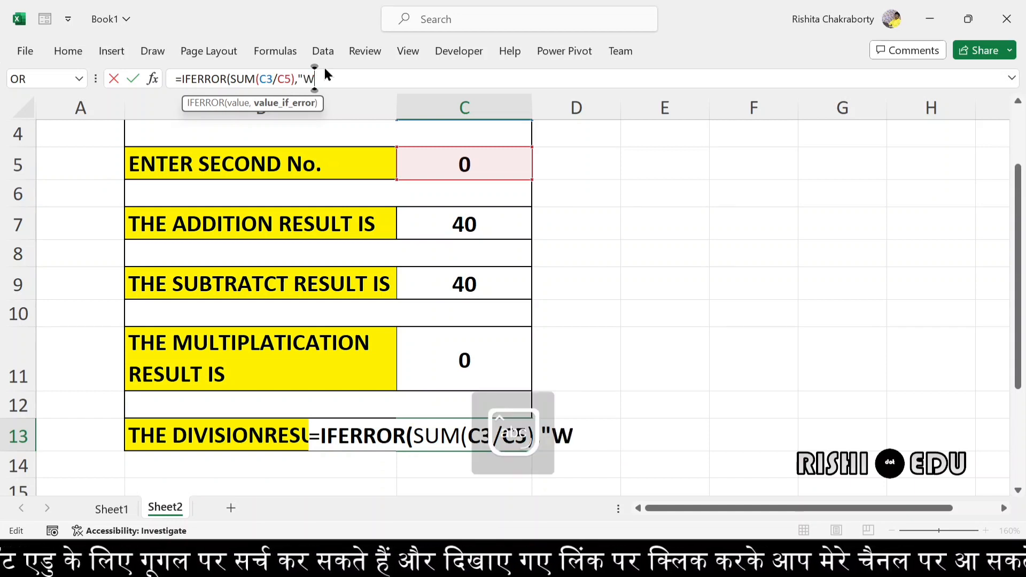
{"action": "type", "text": "rong"}
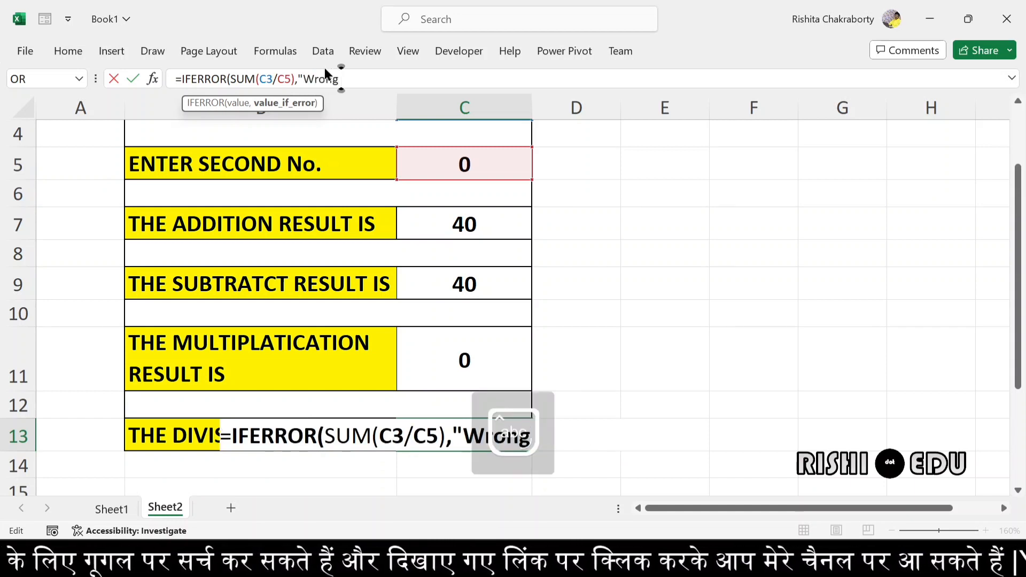
{"action": "type", "text": " E"}
{"action": "key", "text": "Caps_Lock"}
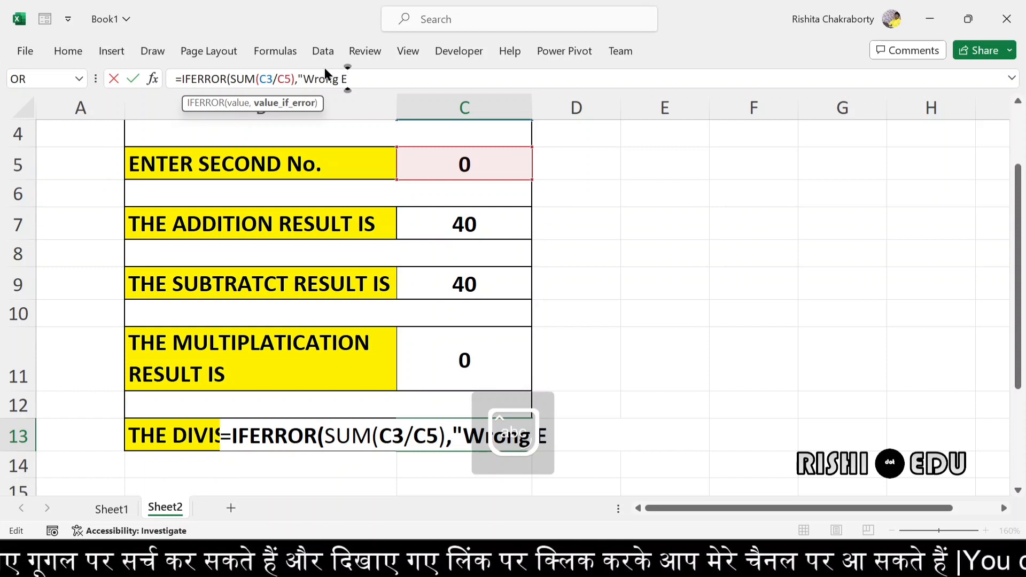
{"action": "type", "text": "ntry"}
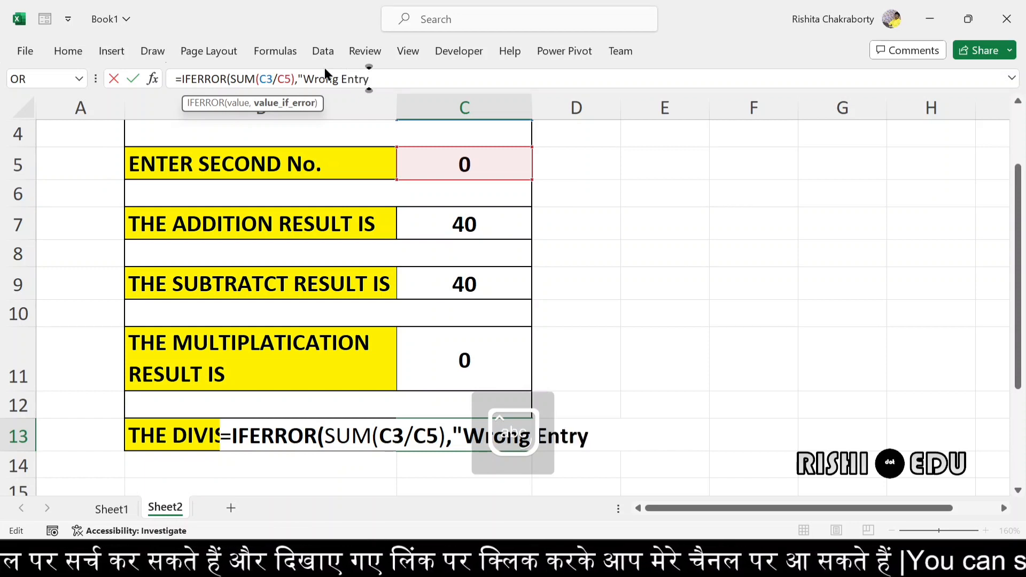
{"action": "type", "text": "\""}
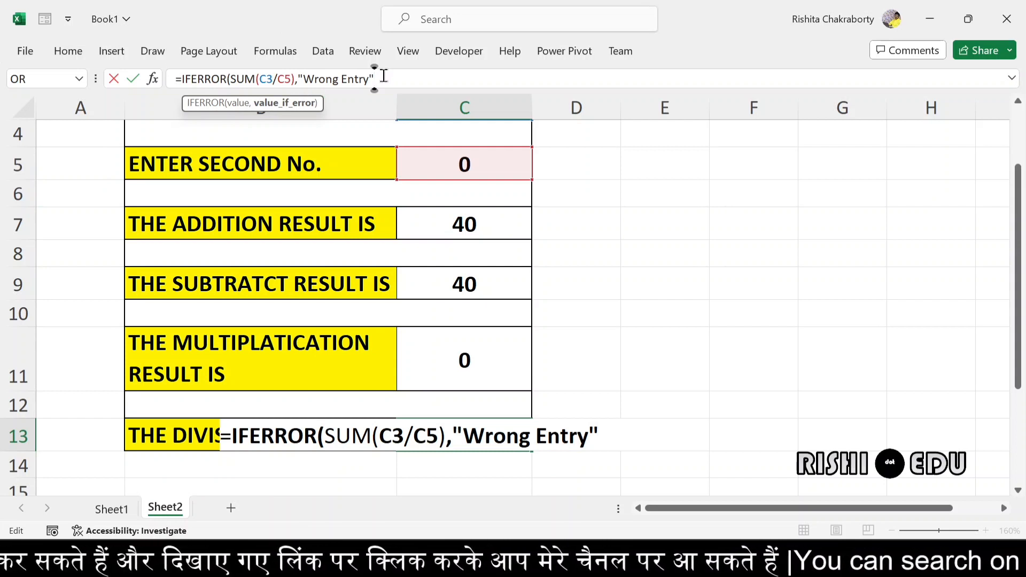
{"action": "type", "text": ")"}
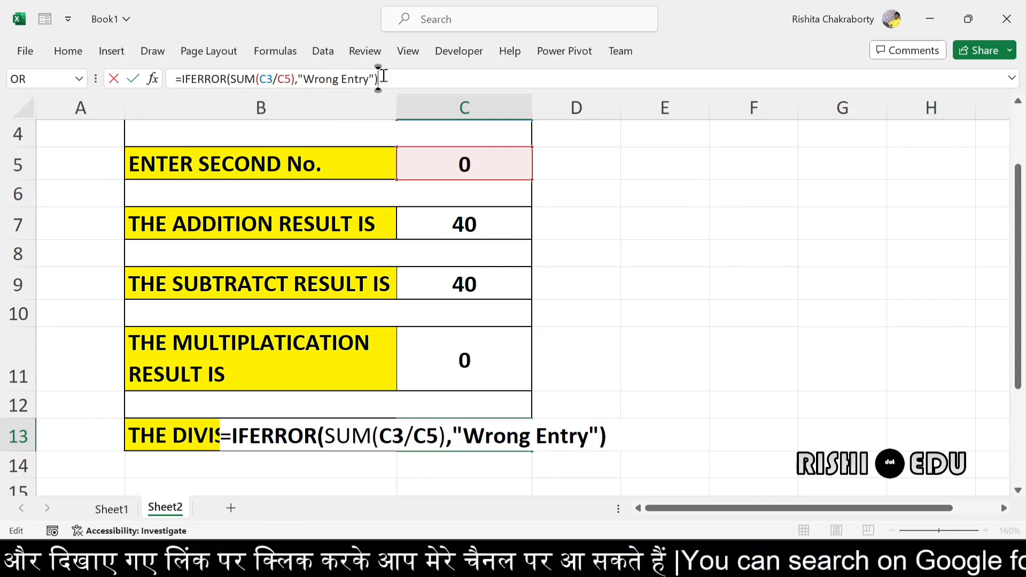
{"action": "key", "text": "Return"}
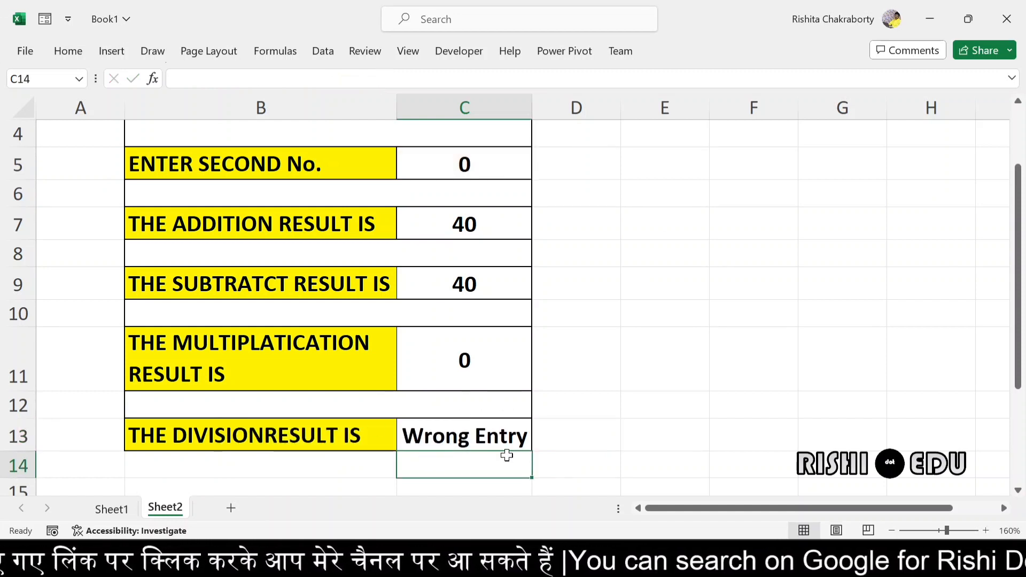
- Replace the second number in C5 with 2 and check the division result in C13
{"action": "left_click_drag", "start_coordinate": [1017, 262], "coordinate": [983, 109]}
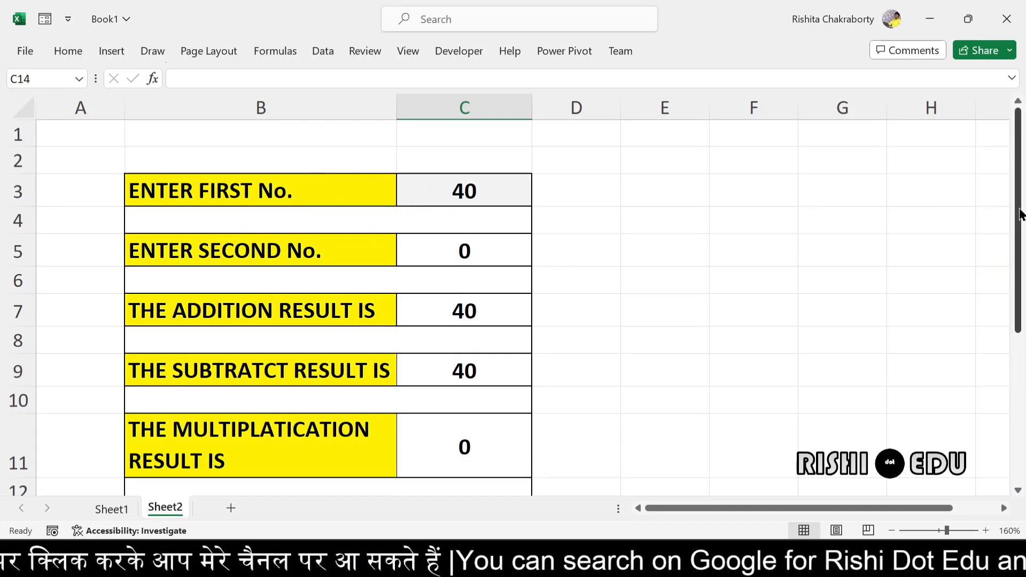
{"action": "left_click_drag", "start_coordinate": [1019, 215], "coordinate": [1023, 277]}
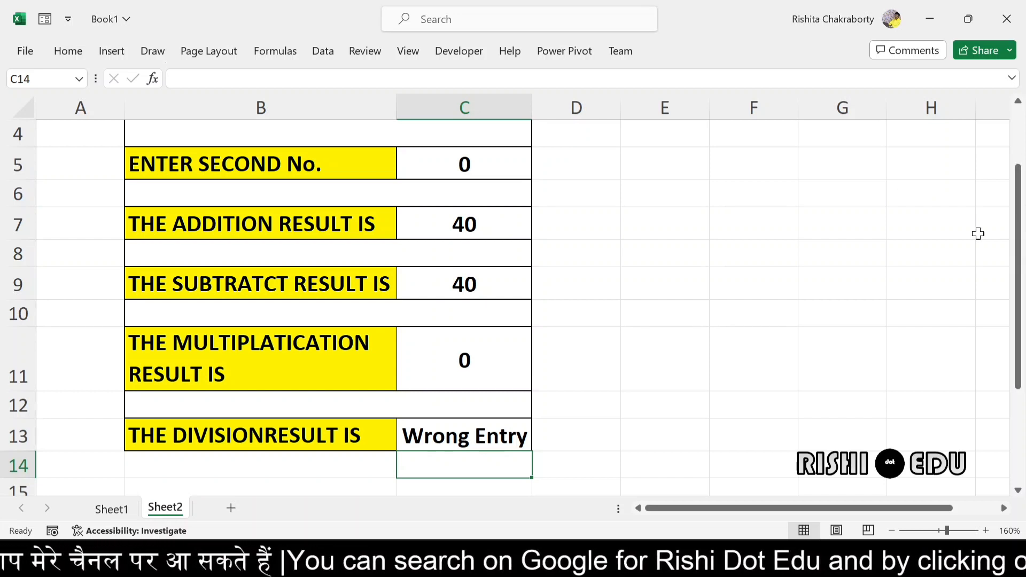
{"action": "left_click_drag", "start_coordinate": [1018, 274], "coordinate": [1019, 216]}
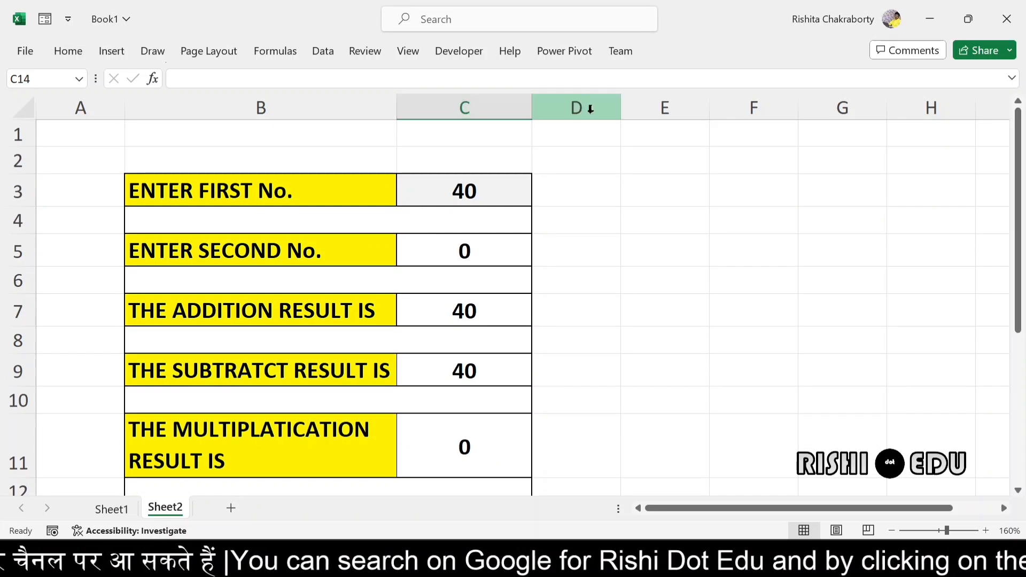
{"action": "left_click", "coordinate": [496, 262]}
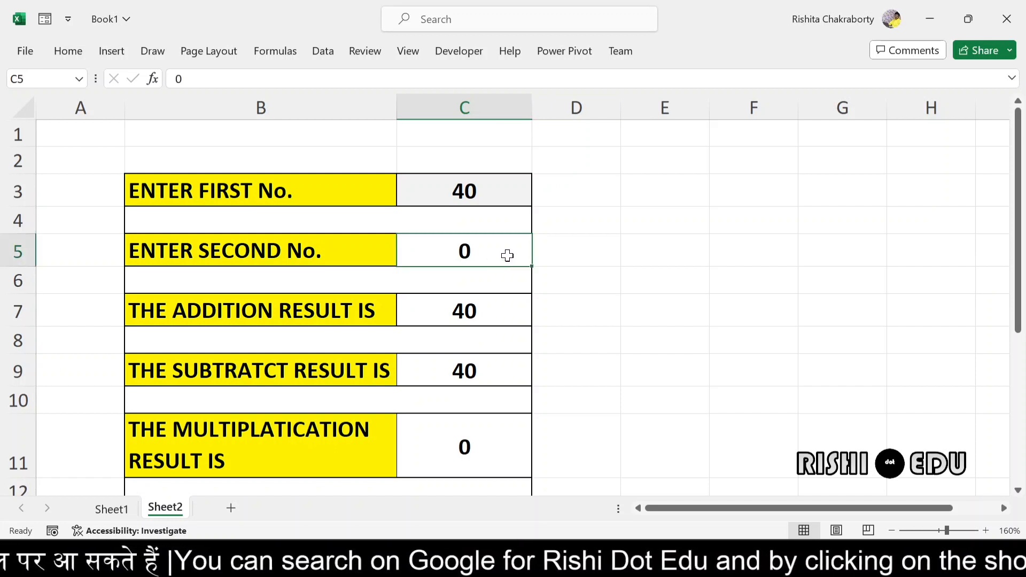
{"action": "key", "text": "Delete"}
{"action": "type", "text": "2"}
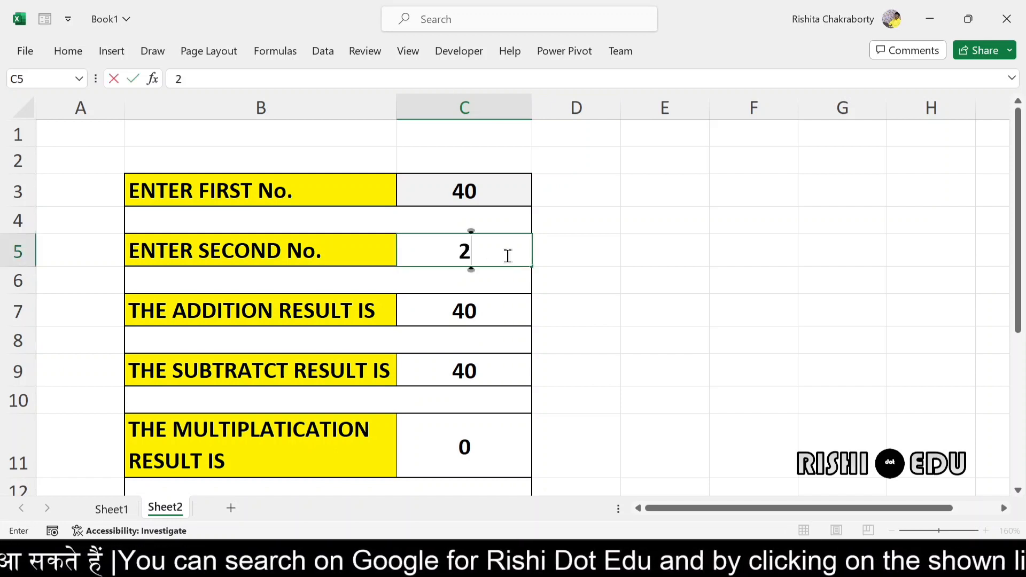
{"action": "key", "text": "Return"}
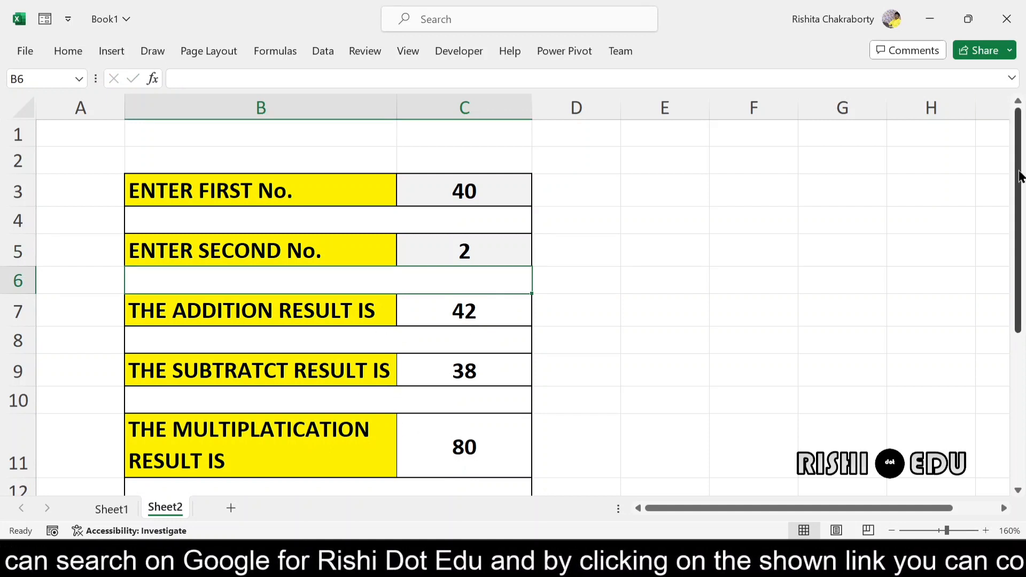
{"action": "left_click_drag", "start_coordinate": [1018, 175], "coordinate": [1022, 235]}
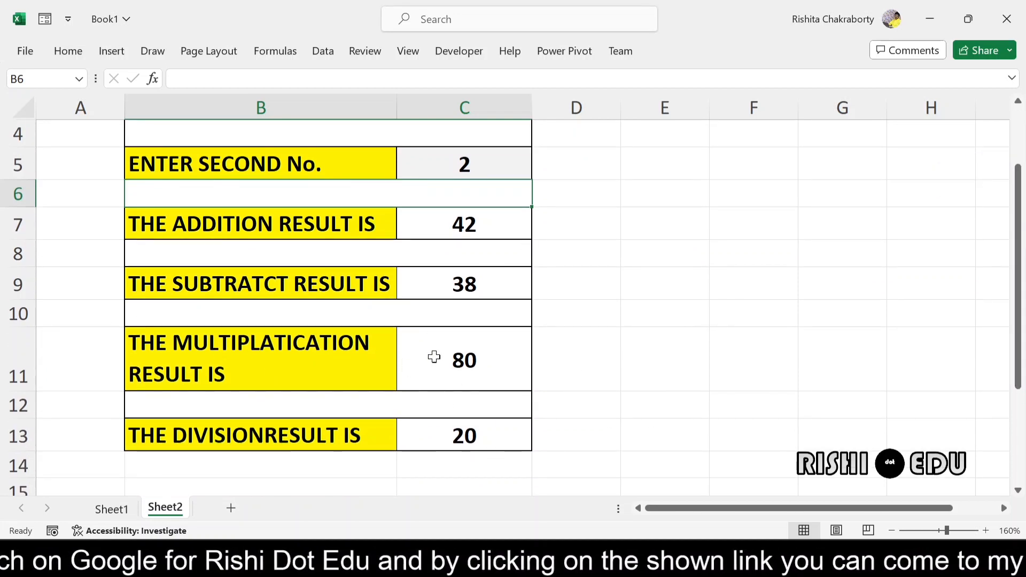
- Set the second number in C5 back to 0 and check the division result again
{"action": "left_click_drag", "start_coordinate": [1020, 275], "coordinate": [1018, 192]}
{"action": "left_click", "coordinate": [499, 257]}
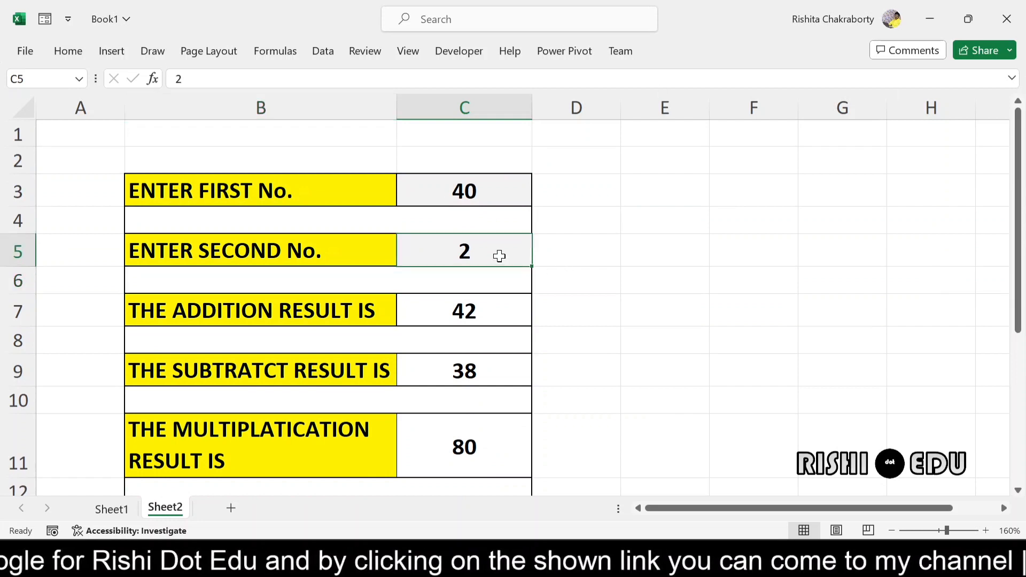
{"action": "key", "text": "Delete"}
{"action": "type", "text": "0"}
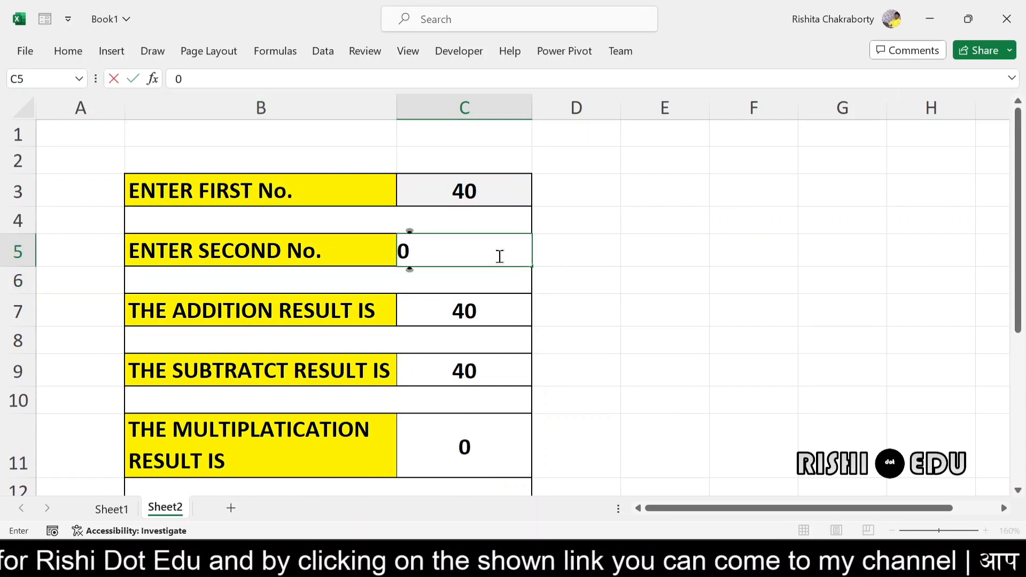
{"action": "key", "text": "Return"}
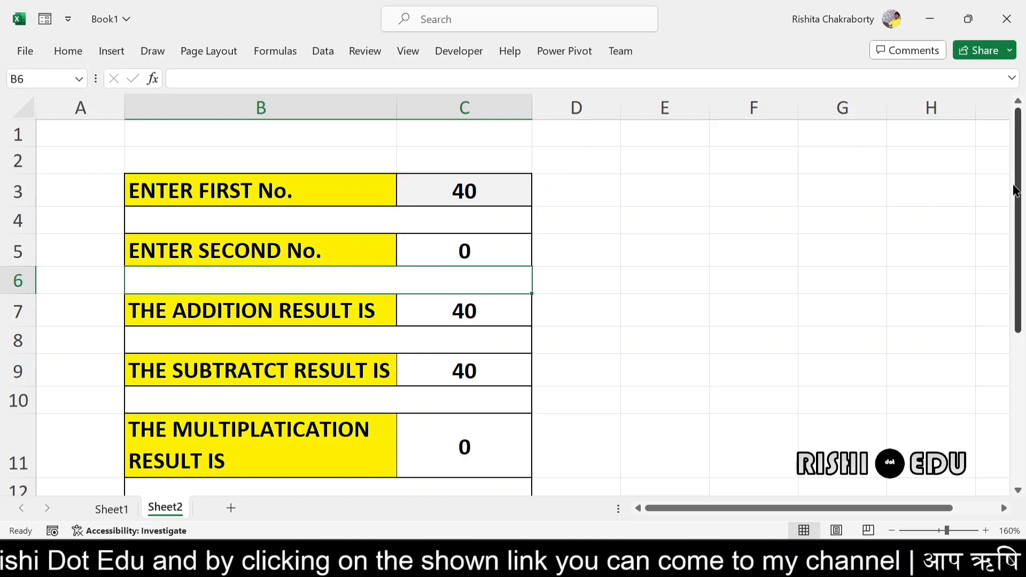
{"action": "left_click_drag", "start_coordinate": [1015, 191], "coordinate": [1016, 203]}
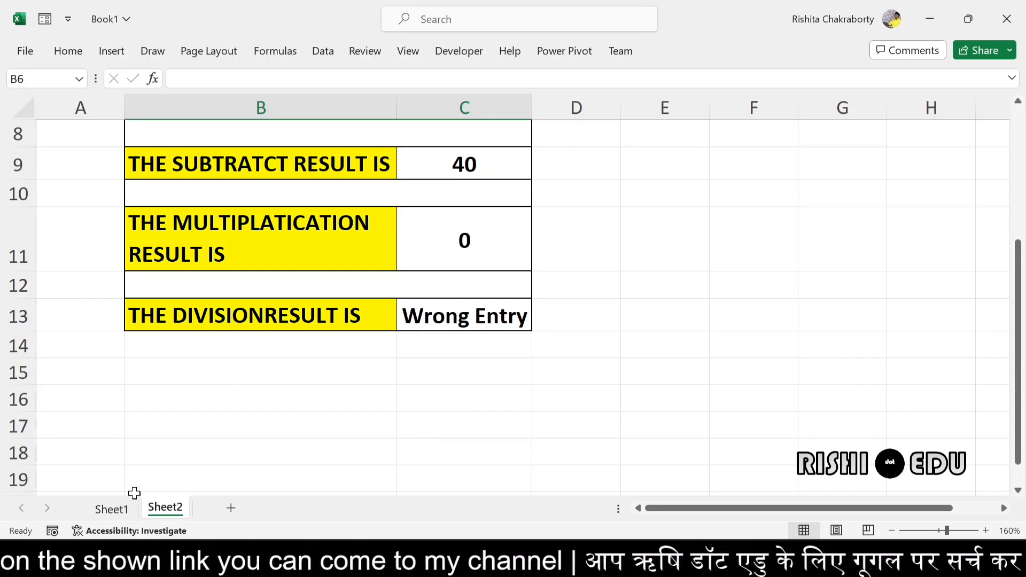
- On Sheet1, enter #N/A in cell B6 beside the IFNA label
{"action": "left_click", "coordinate": [122, 510]}
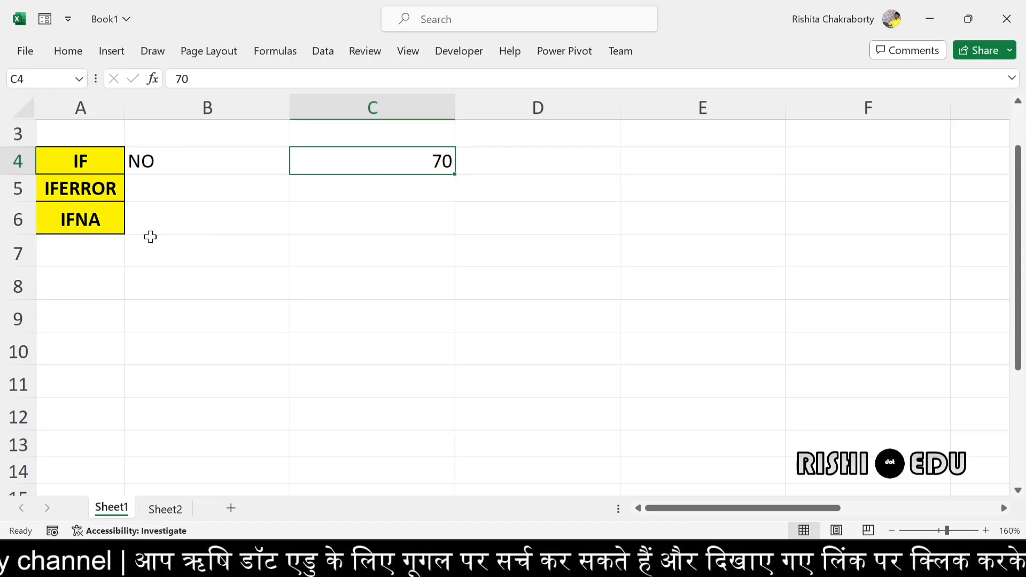
{"action": "left_click", "coordinate": [232, 218]}
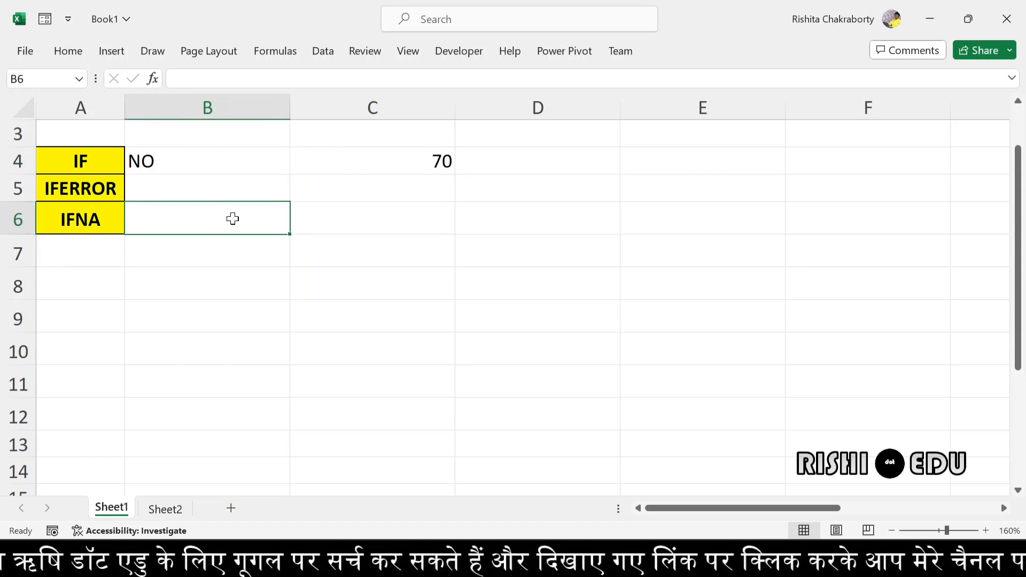
{"action": "type", "text": "3"}
{"action": "key", "text": "BackSpace"}
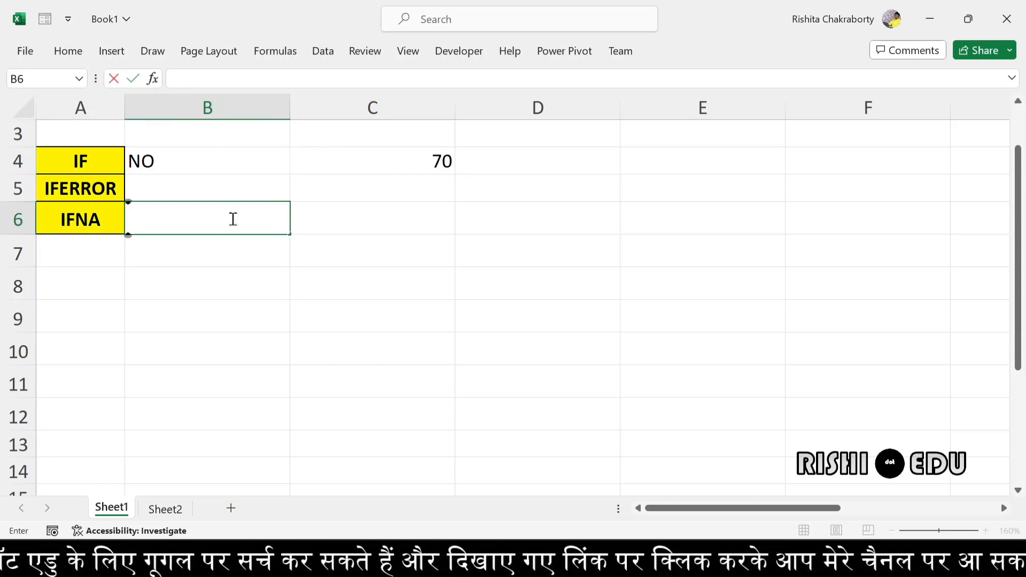
{"action": "type", "text": "#N/A"}
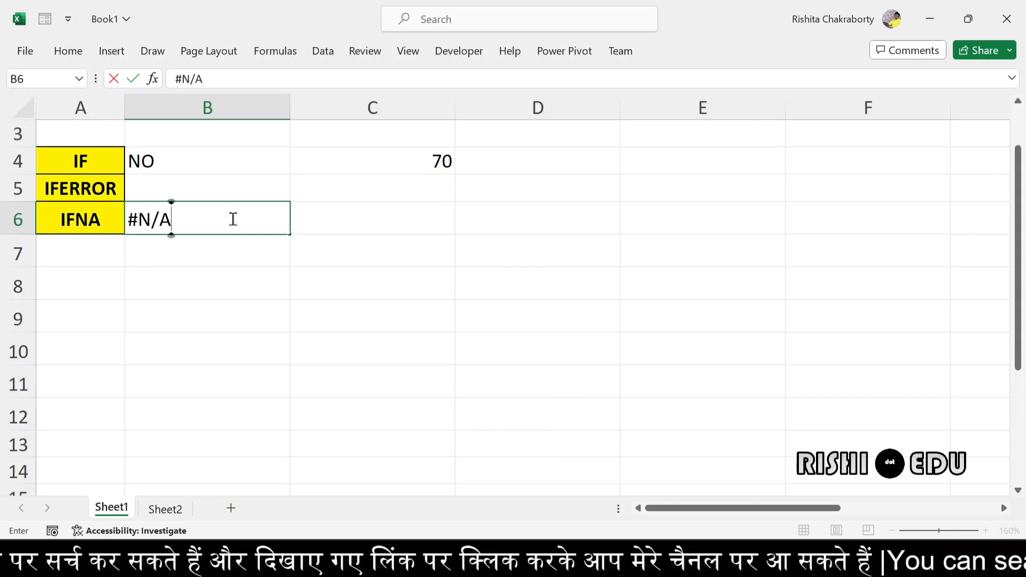
{"action": "key", "text": "Return"}
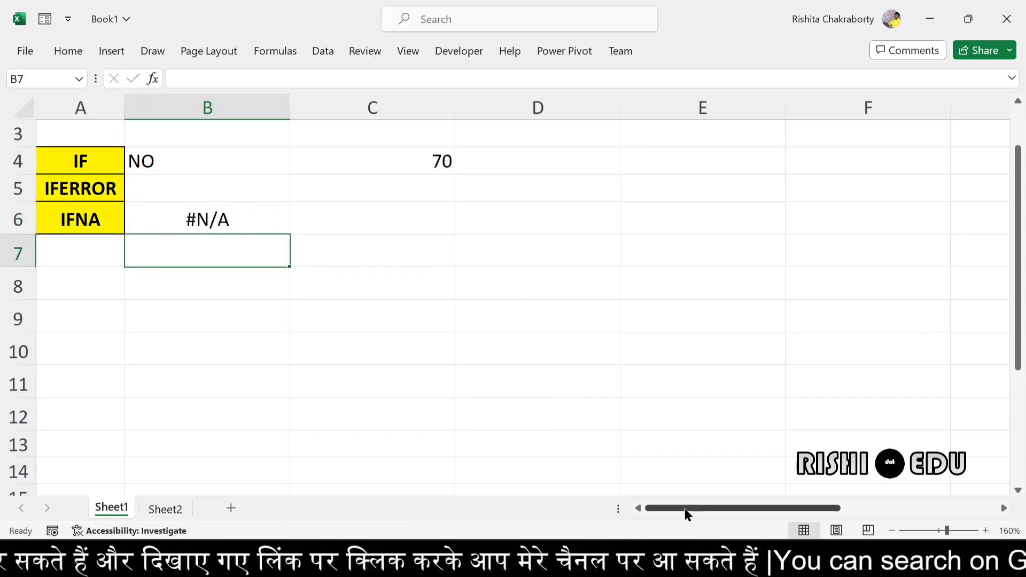
- Clear the existing results in I7:I12 under the IFNA heading
{"action": "left_click_drag", "start_coordinate": [684, 512], "coordinate": [876, 505]}
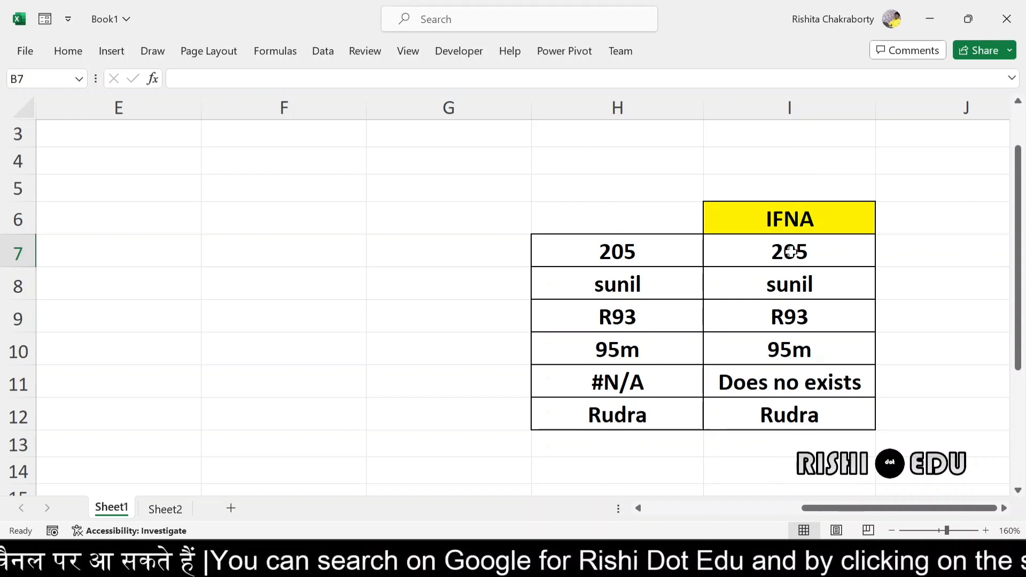
{"action": "left_click_drag", "start_coordinate": [797, 249], "coordinate": [822, 417]}
{"action": "key", "text": "Delete"}
{"action": "left_click", "coordinate": [821, 417]}
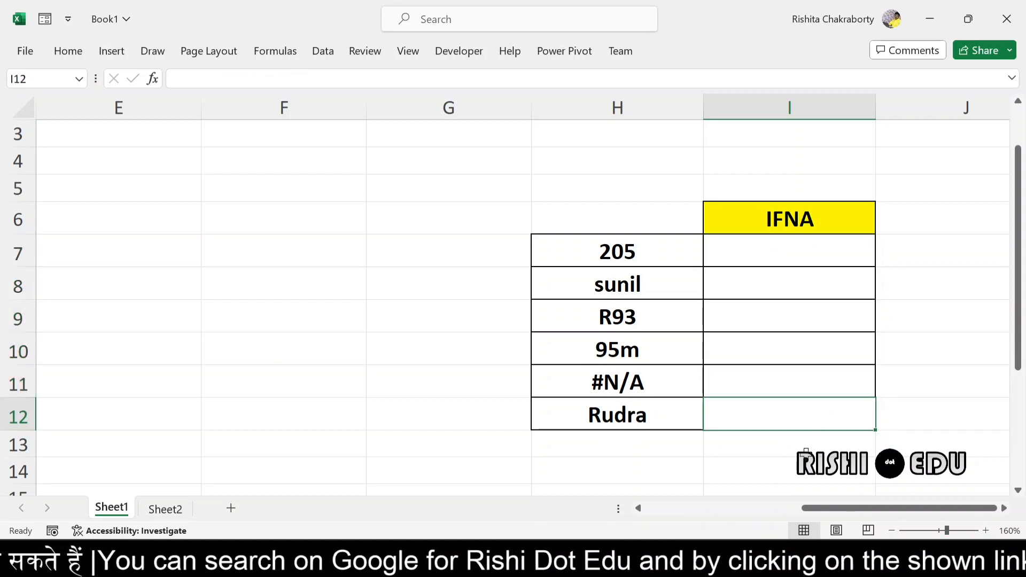
- Enter the formula =IFNA(H7,"Does not exists") in cell I7 under the IFNA heading
{"action": "left_click", "coordinate": [763, 253]}
{"action": "double_click", "coordinate": [765, 254]}
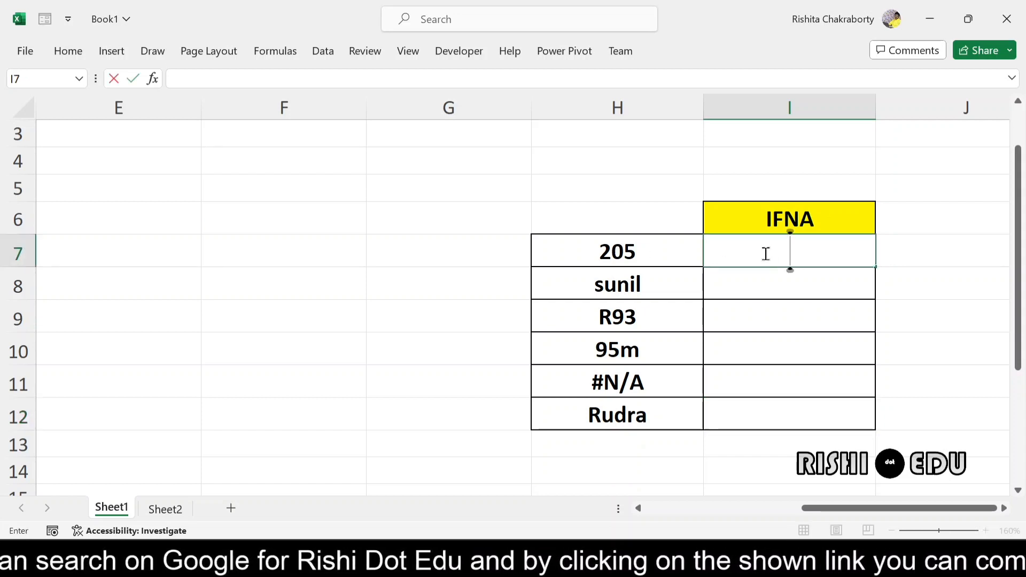
{"action": "type", "text": "="}
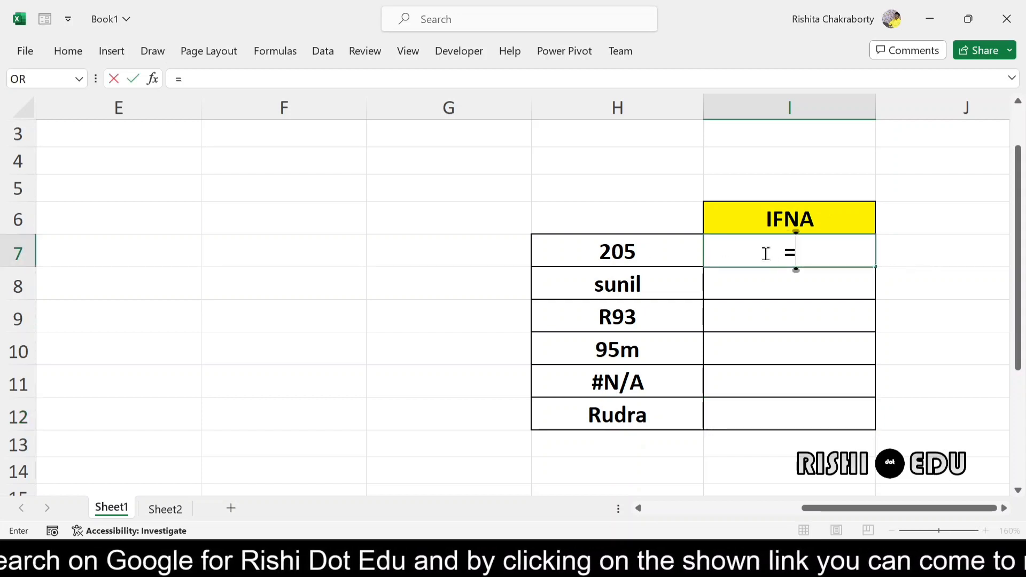
{"action": "type", "text": "IF"}
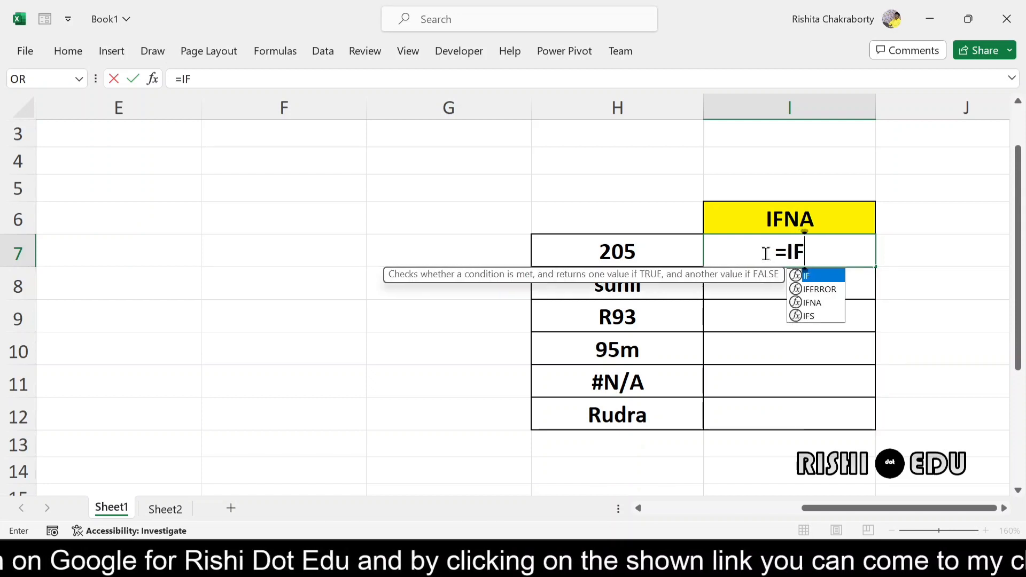
{"action": "type", "text": "NA"}
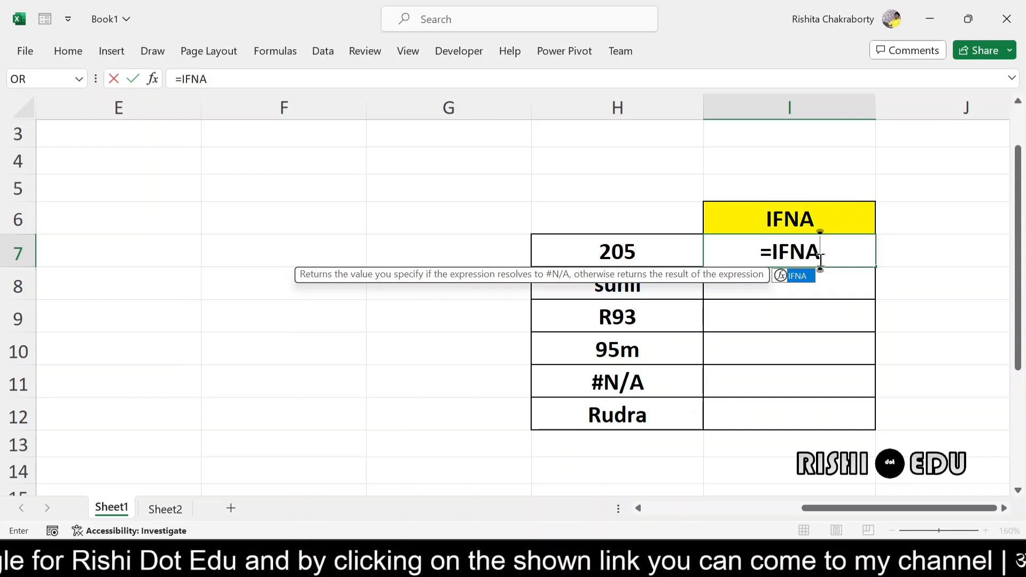
{"action": "double_click", "coordinate": [800, 276]}
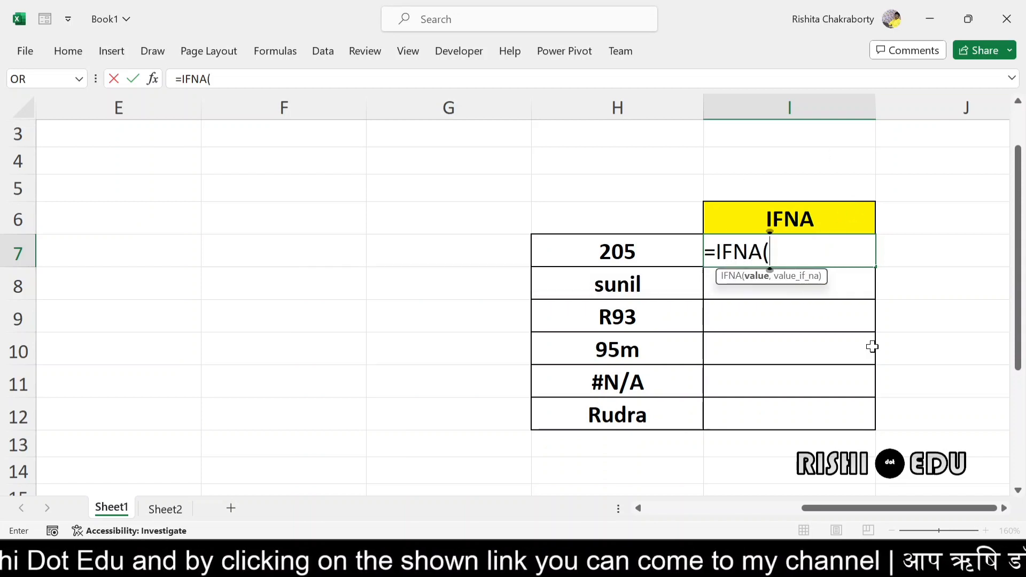
{"action": "left_click", "coordinate": [611, 254]}
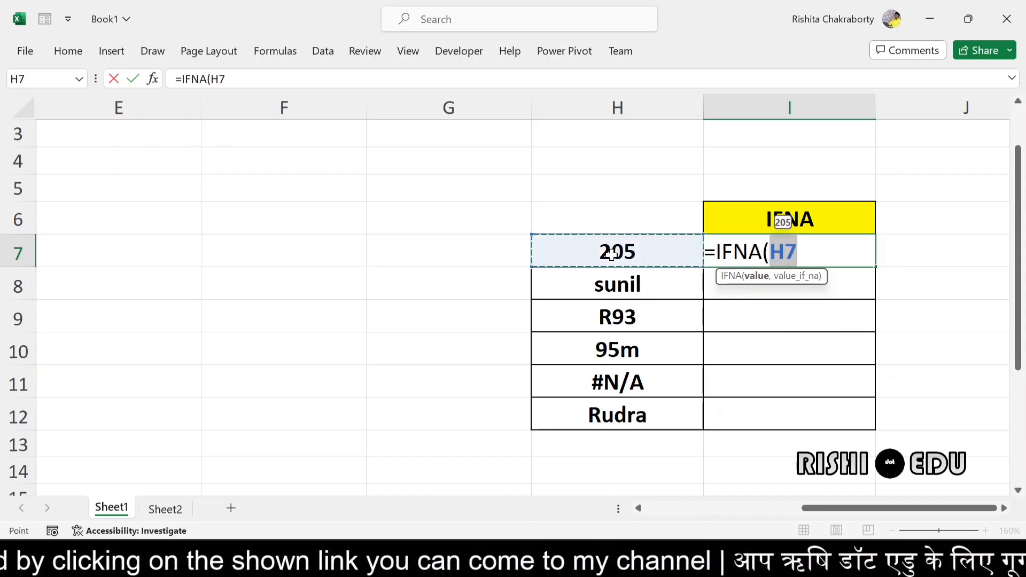
{"action": "type", "text": ","}
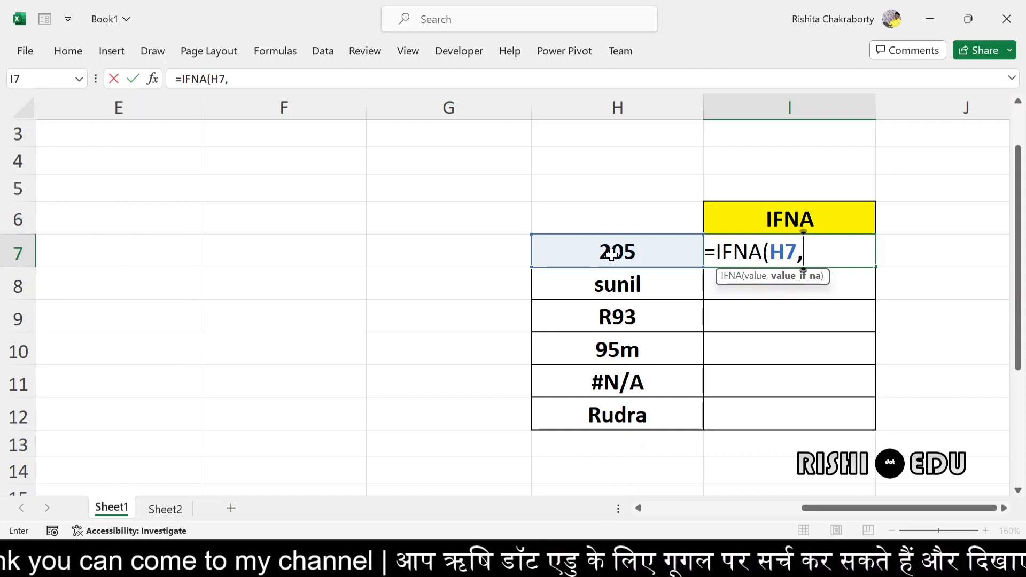
{"action": "type", "text": "\""}
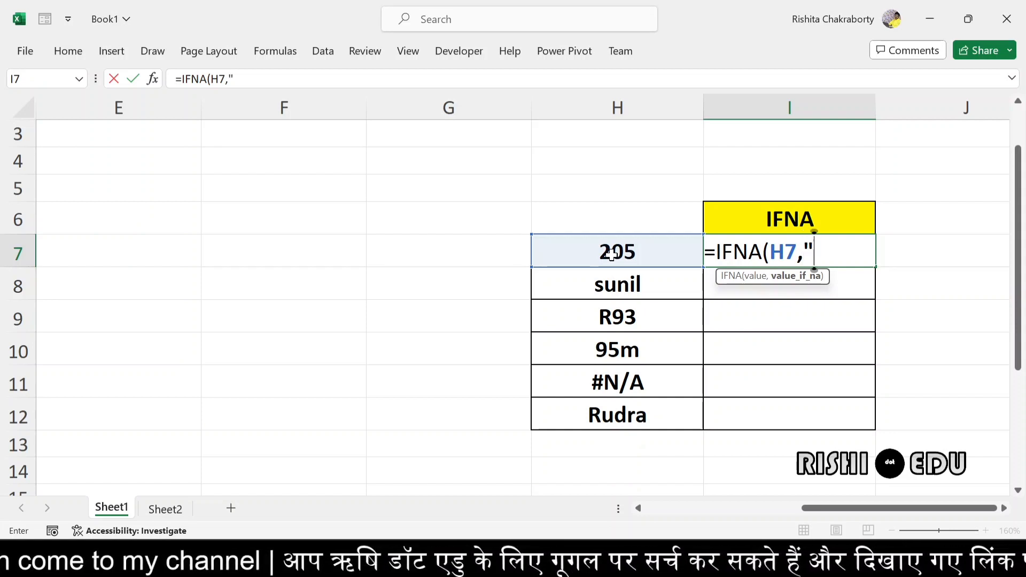
{"action": "type", "text": "Do"}
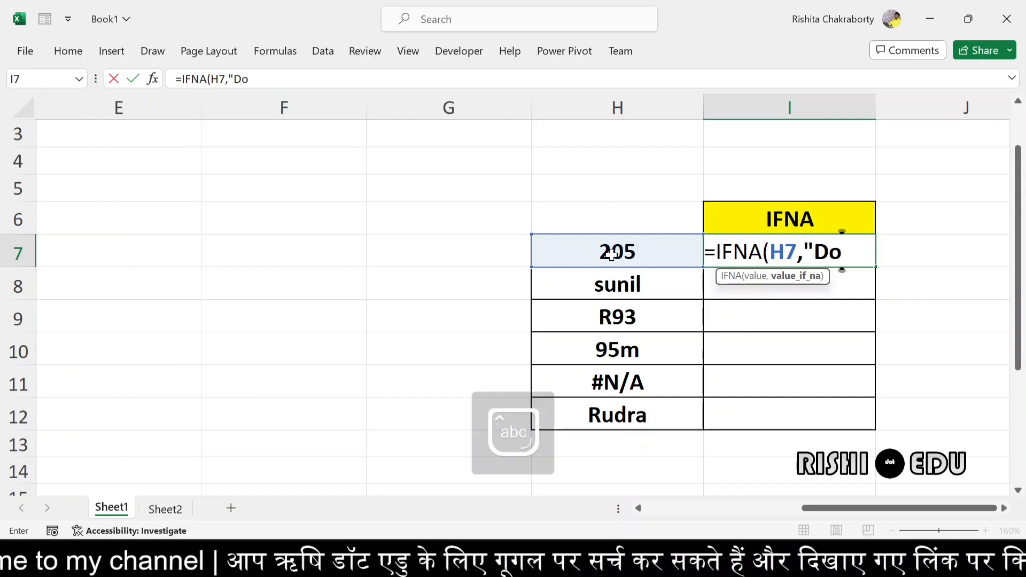
{"action": "type", "text": "es"}
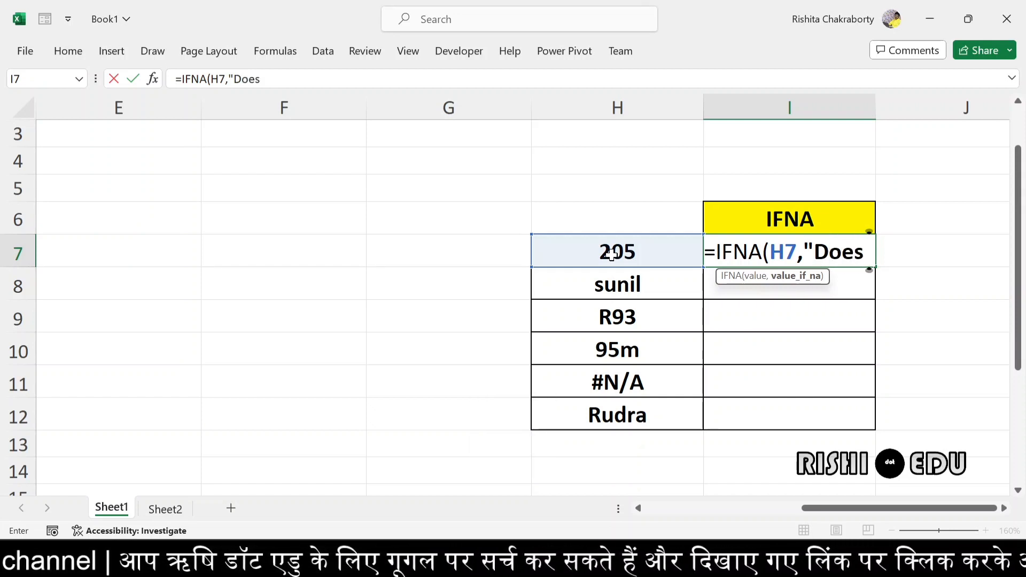
{"action": "type", "text": " not e"}
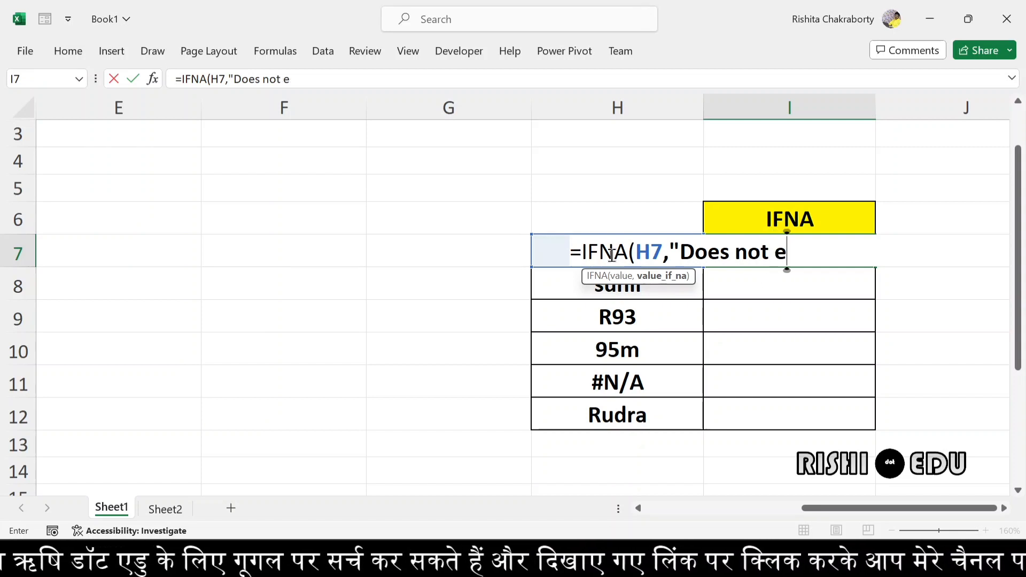
{"action": "type", "text": "xists"}
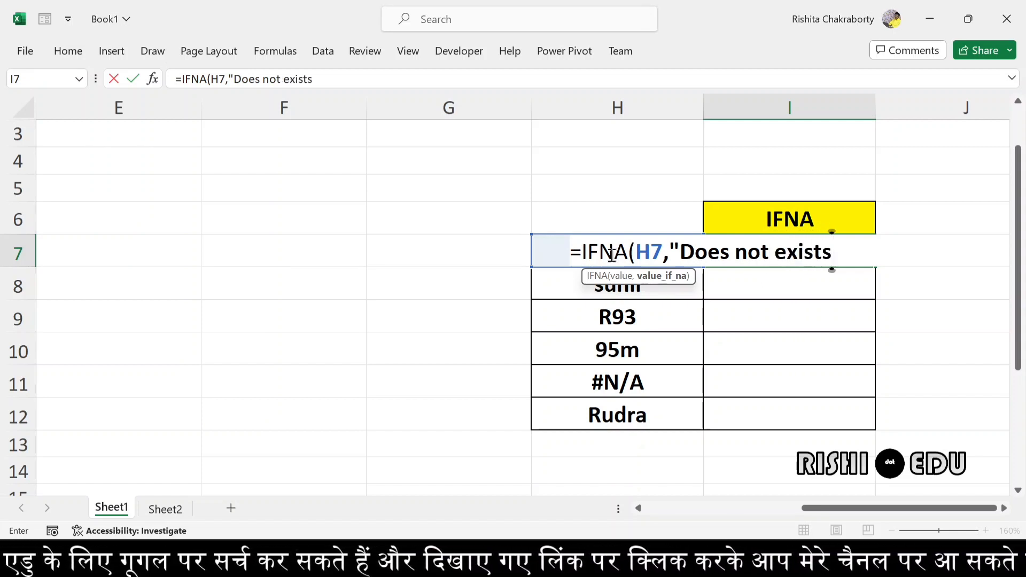
{"action": "type", "text": "\""}
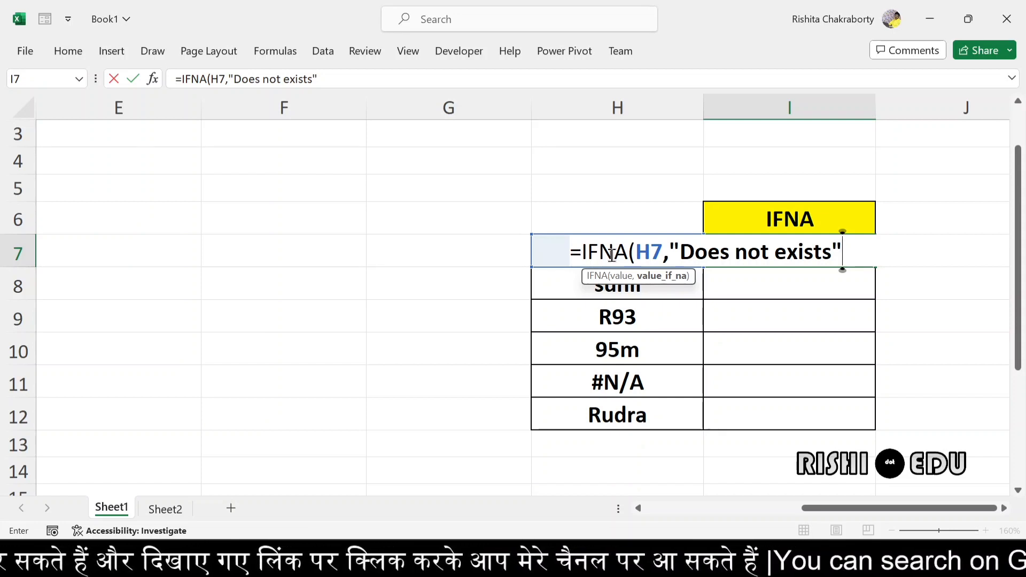
{"action": "type", "text": ")"}
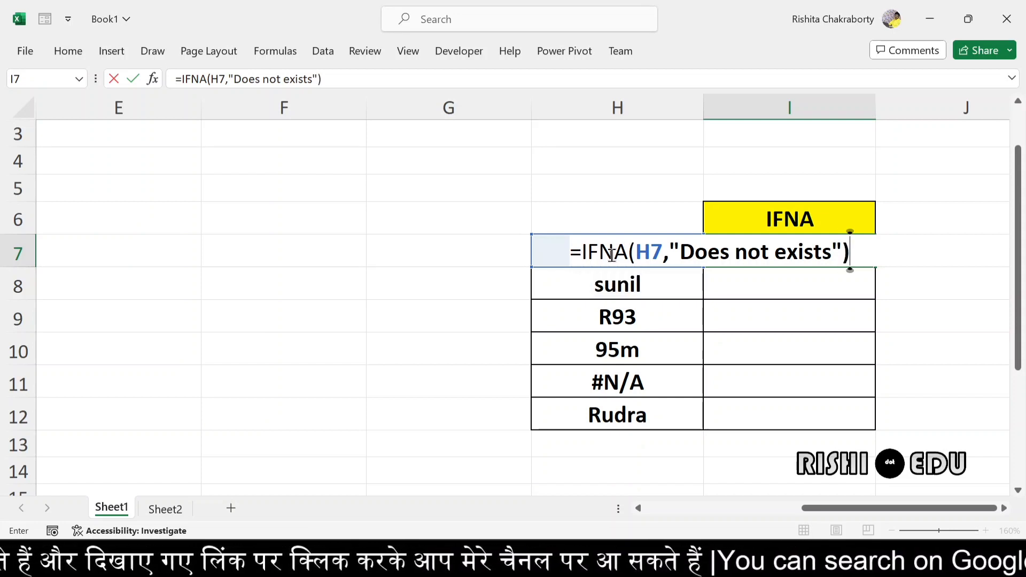
{"action": "key", "text": "Return"}
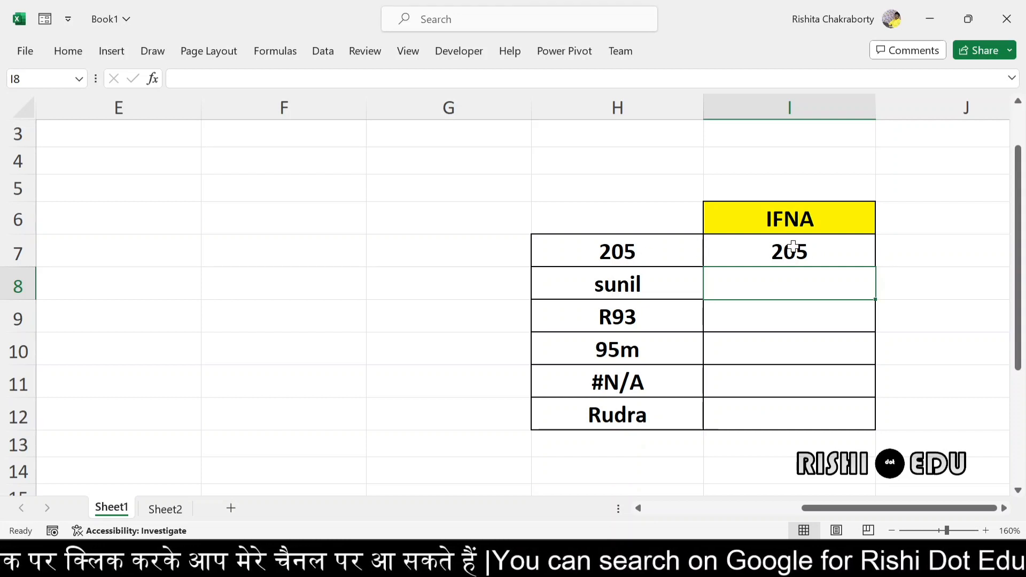
- Fill the IFNA formula from I7 down through I12 for the remaining list entries
{"action": "left_click", "coordinate": [840, 253]}
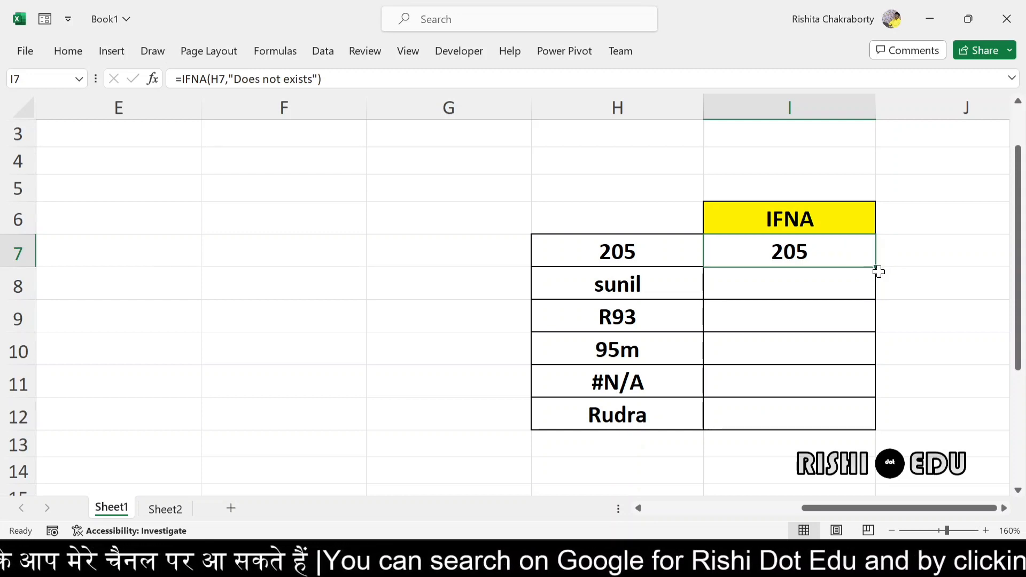
{"action": "left_click_drag", "start_coordinate": [877, 270], "coordinate": [888, 428]}
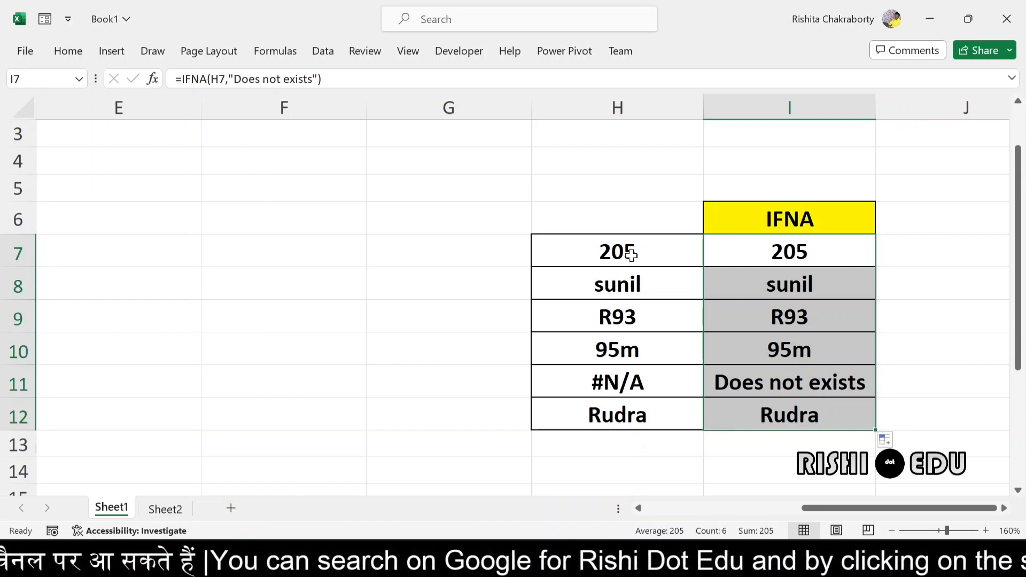
{"action": "left_click", "coordinate": [810, 309]}
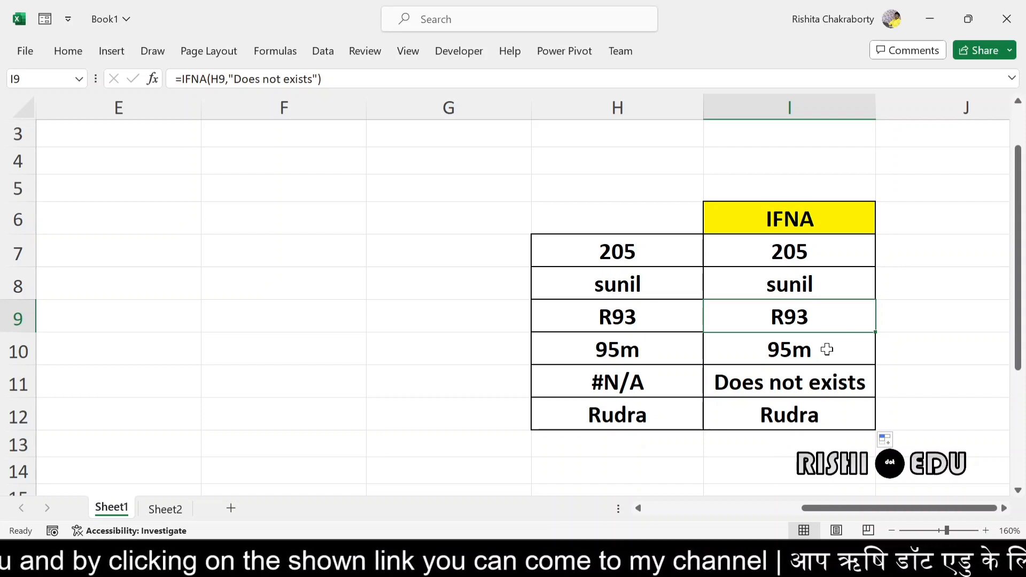
- Review the calculation results on Sheet2 and return to the IF, IFERROR and IFNA labels on Sheet1
{"action": "left_click", "coordinate": [166, 508]}
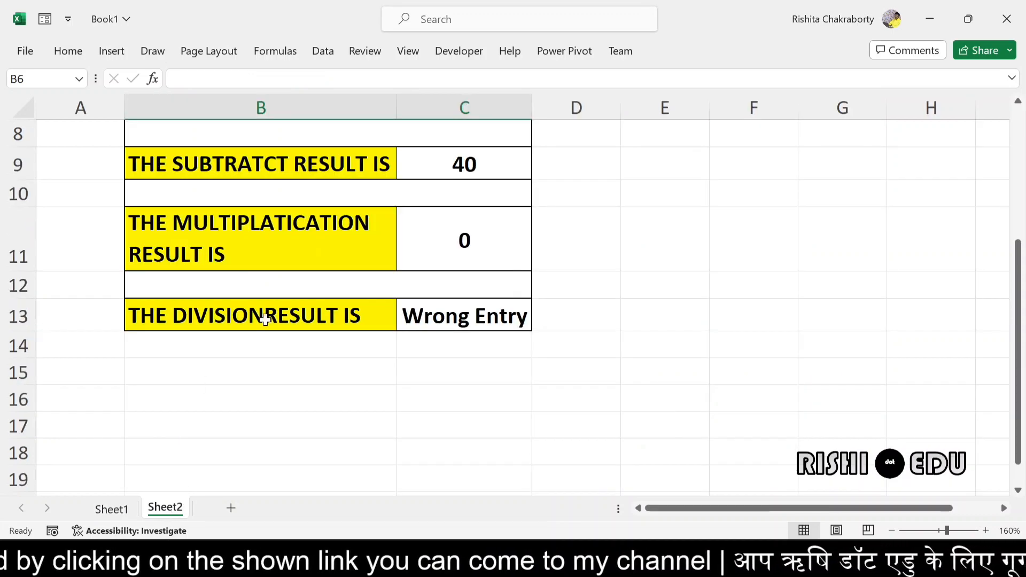
{"action": "left_click_drag", "start_coordinate": [1018, 320], "coordinate": [1022, 374]}
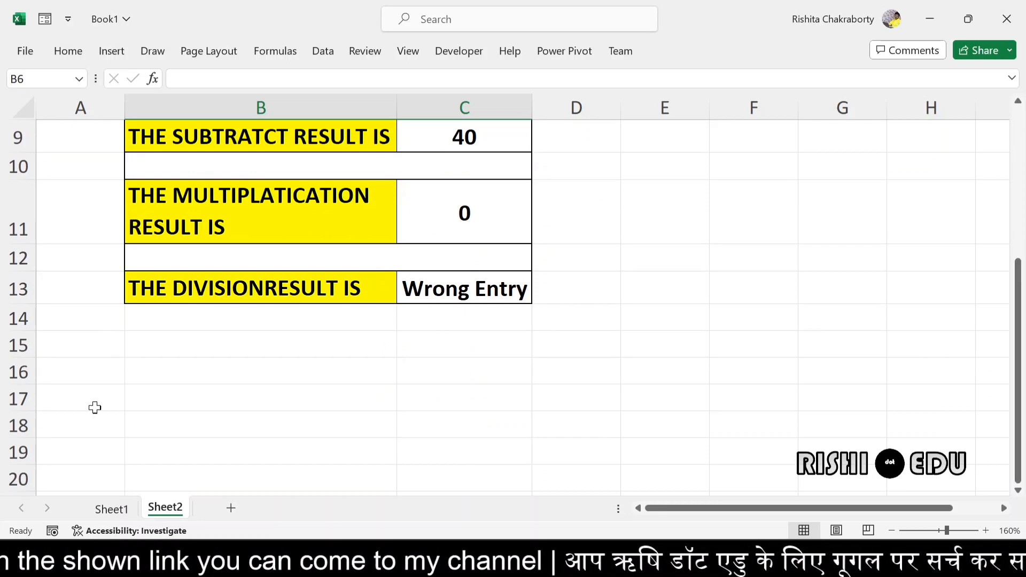
{"action": "left_click", "coordinate": [109, 508]}
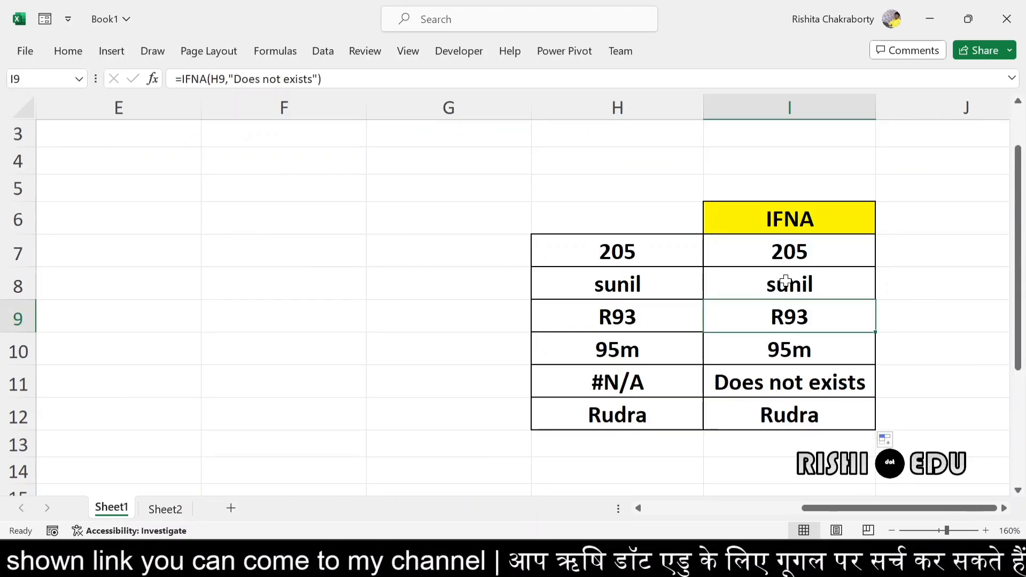
{"action": "left_click_drag", "start_coordinate": [890, 503], "coordinate": [733, 505]}
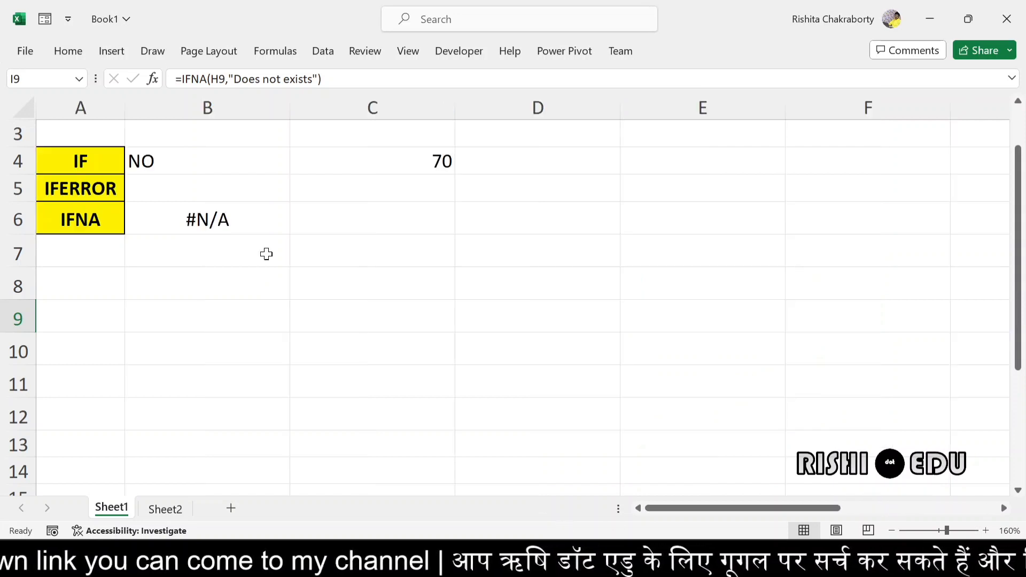